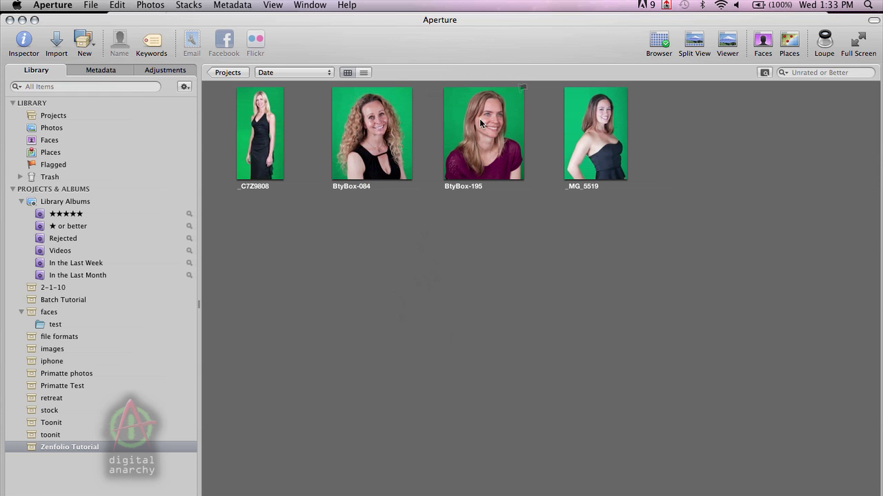
# - Switch to Photoshop and convert the portrait's Background layer into Layer 0
pyautogui.press('super+Tab')
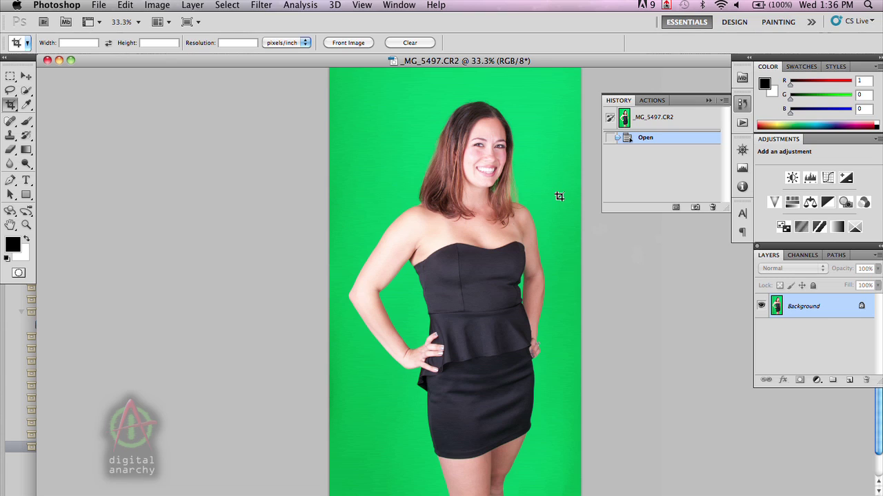
pyautogui.doubleClick(807, 308)
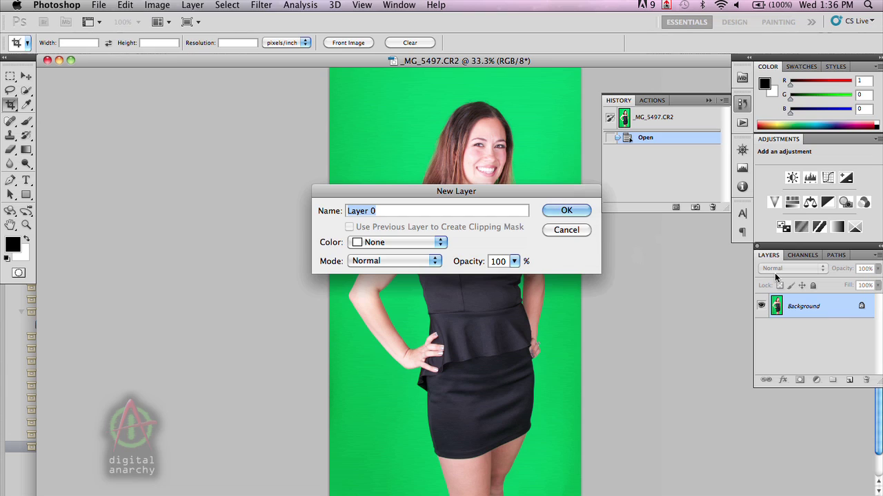
pyautogui.click(566, 211)
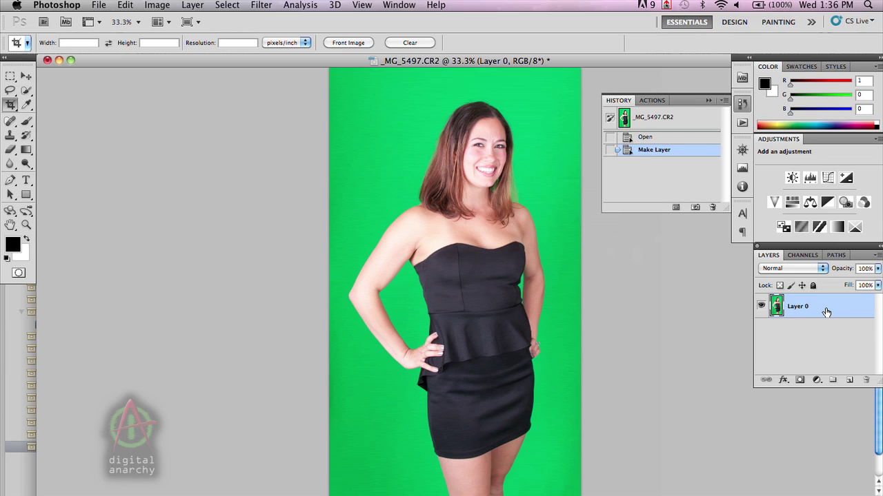
# - Launch the Digital Anarchy Primatte keying filter on Layer 0
pyautogui.click(263, 7)
pyautogui.moveTo(337, 300)
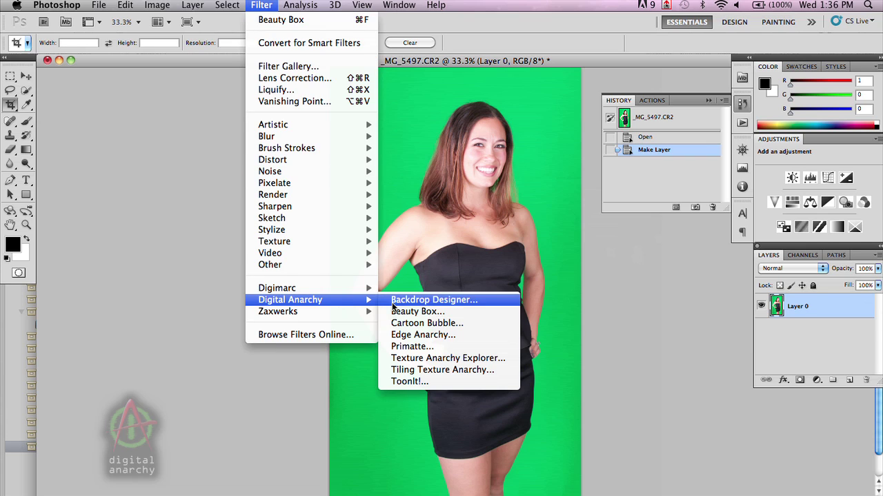
pyautogui.click(455, 349)
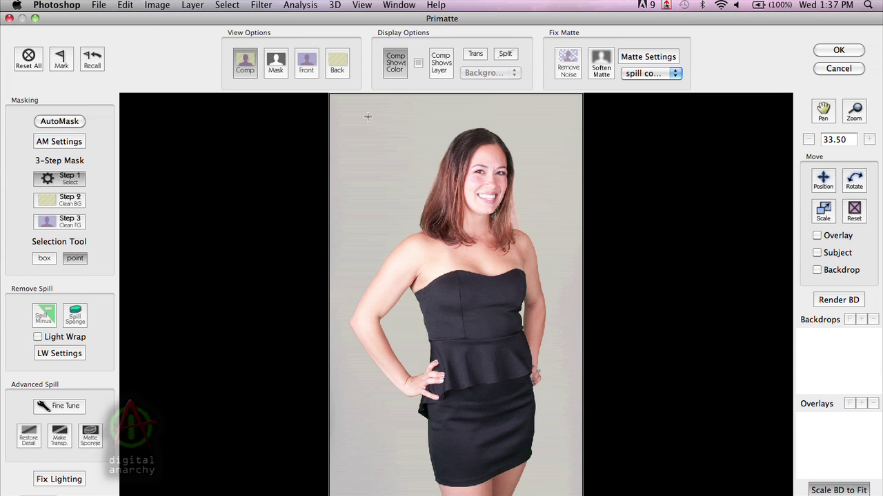
# - Compare the original green-screen foreground with the keyed grey-backdrop composite in Primatte
pyautogui.click(305, 69)
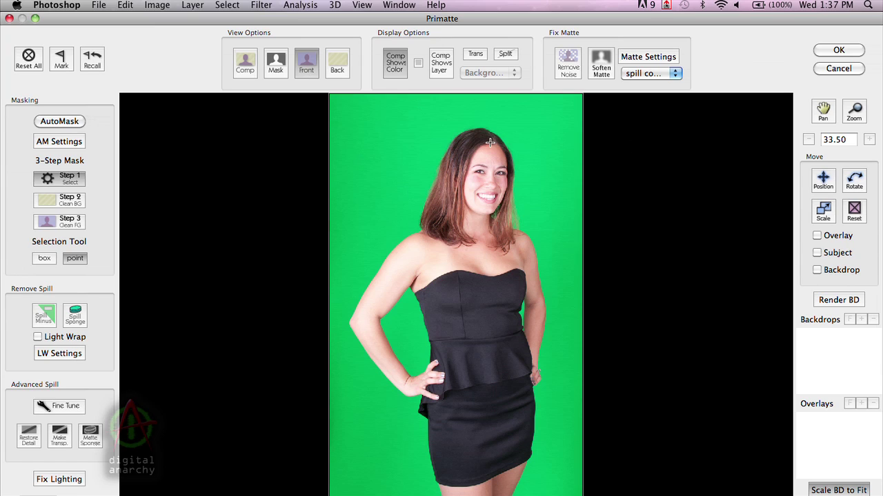
pyautogui.click(248, 70)
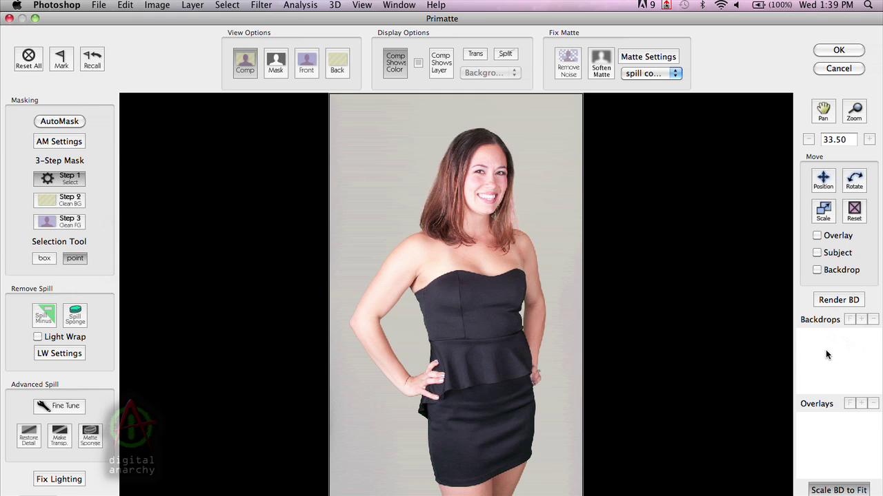
pyautogui.click(823, 179)
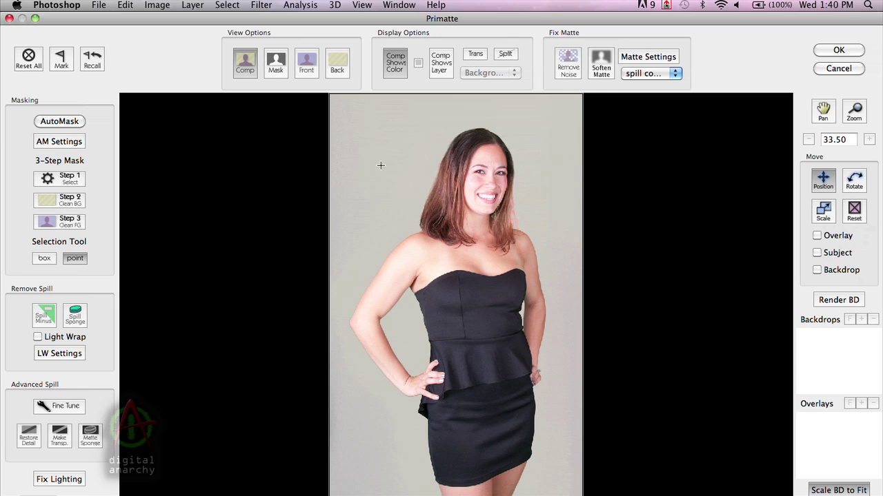
# - Show the key's black-and-white matte, a white silhouette on black
pyautogui.click(275, 70)
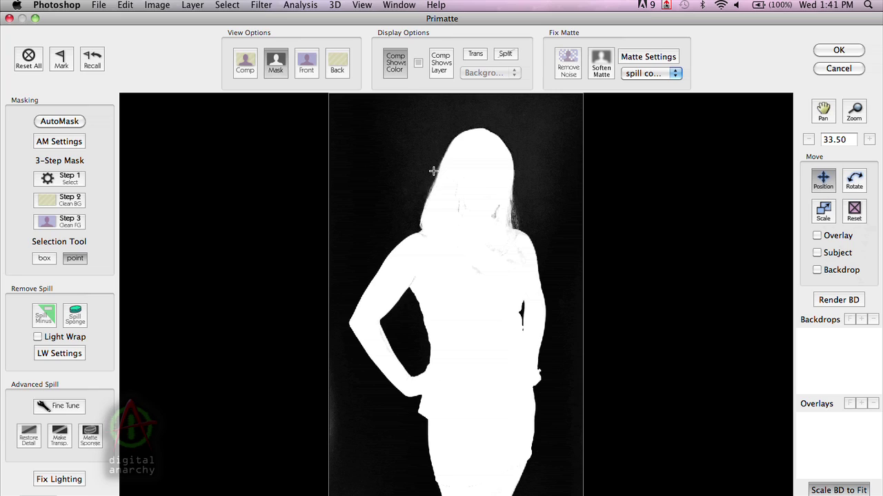
pyautogui.click(245, 61)
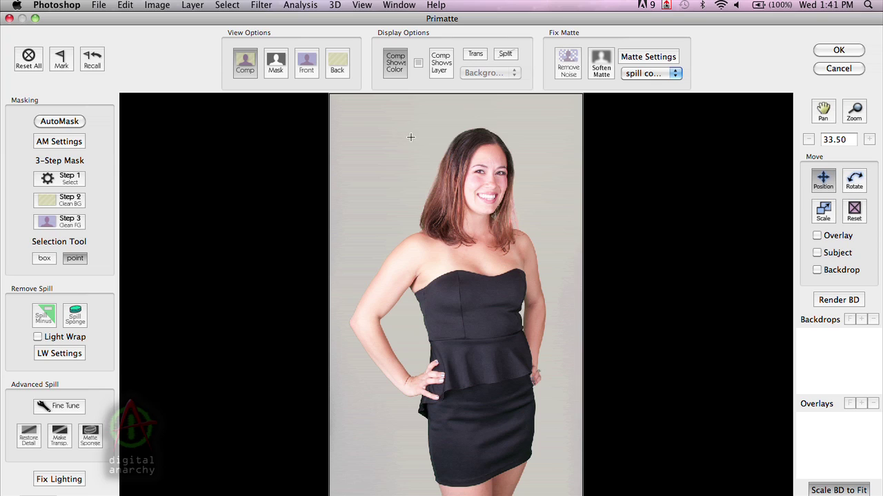
pyautogui.click(304, 67)
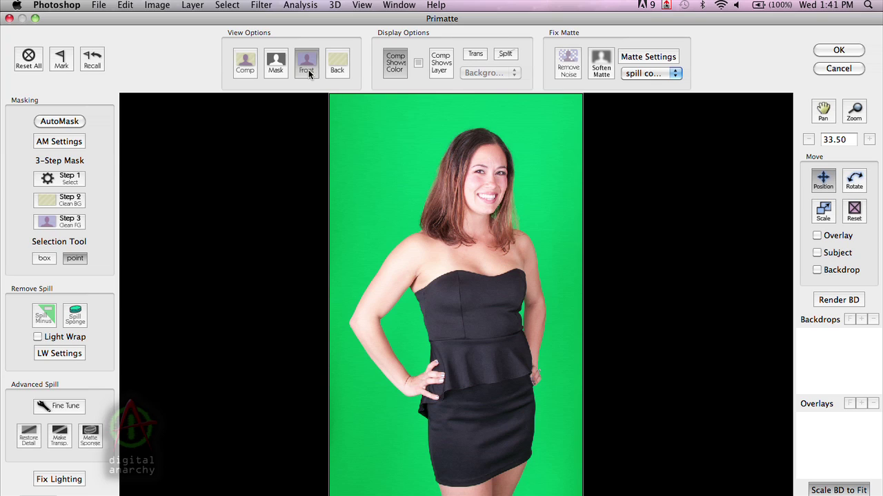
pyautogui.click(252, 62)
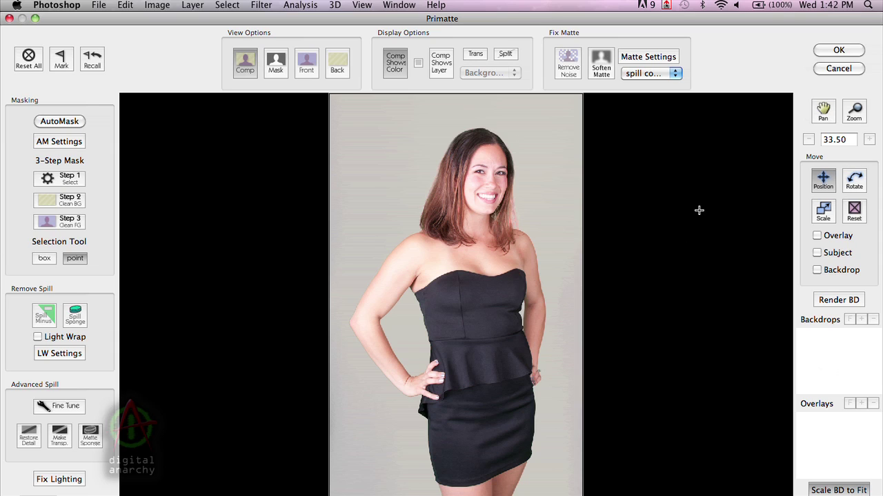
# - Apply the Primatte key, leaving the woman on transparency, and add a new empty layer
pyautogui.click(841, 49)
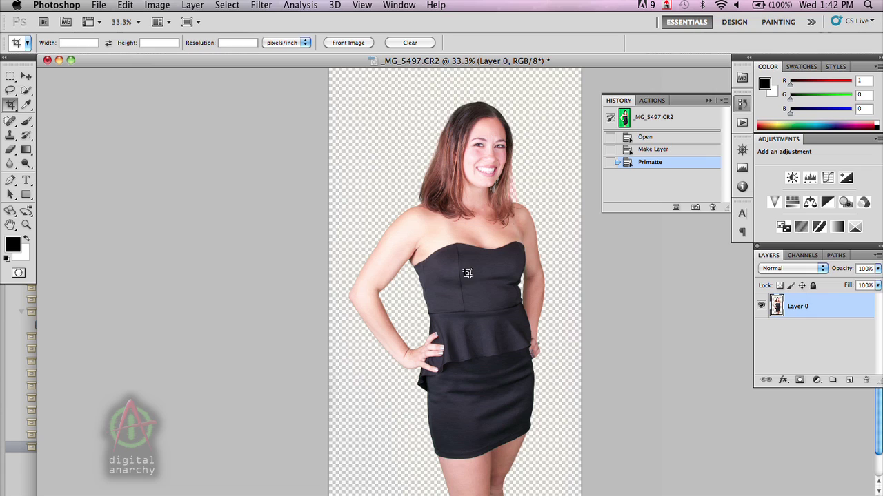
pyautogui.click(850, 380)
# - Move Layer 1 beneath Layer 0 and fill it with Render > Clouds
pyautogui.moveTo(832, 309); pyautogui.dragTo(827, 353)
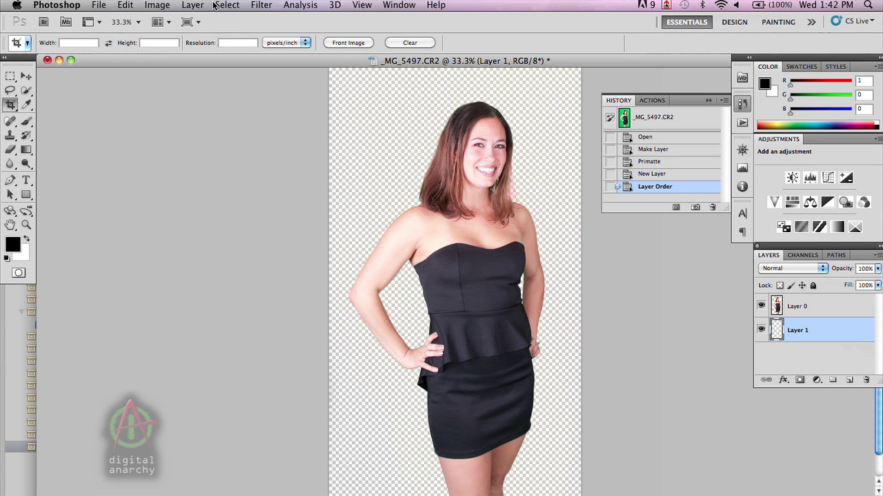
pyautogui.click(214, 5)
pyautogui.moveTo(262, 5)
pyautogui.moveTo(322, 174)
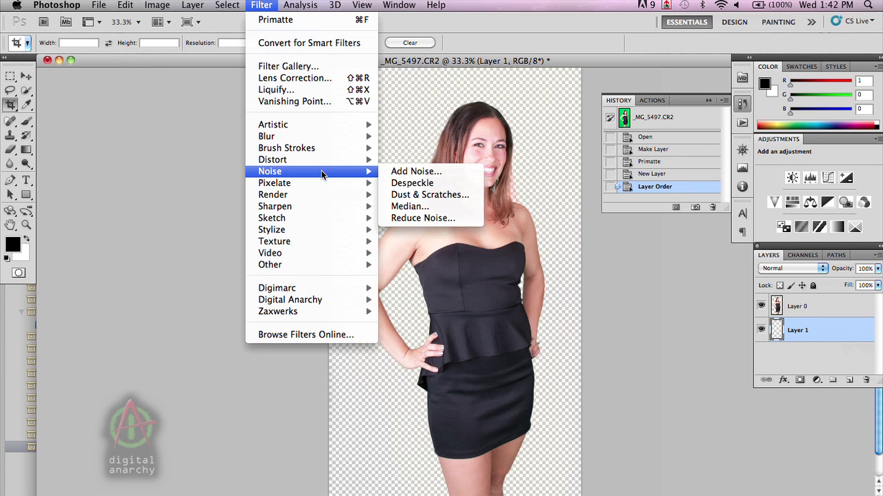
pyautogui.moveTo(327, 198)
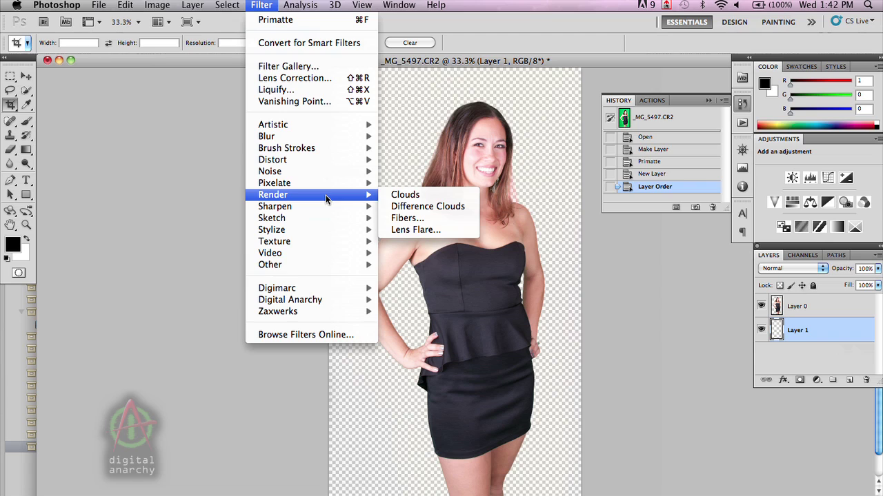
pyautogui.click(407, 202)
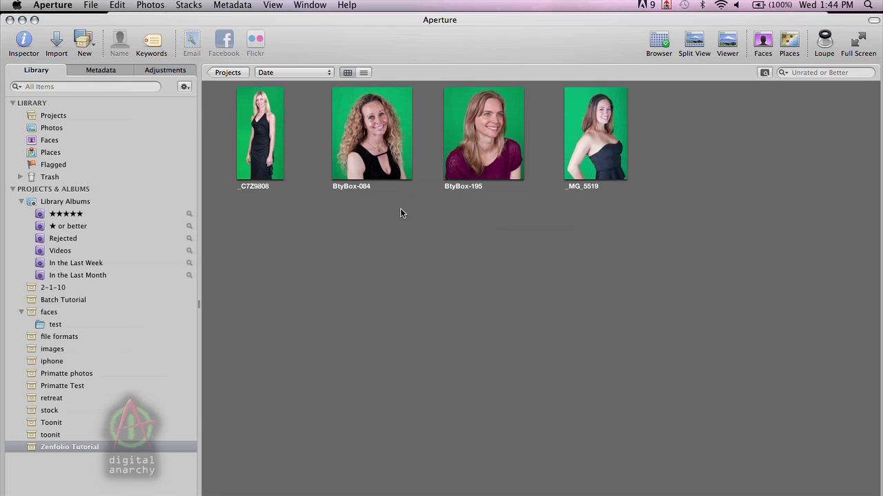
# - Start a tethered session into Zenfolio Tutorial, naming versions 'Primatte' with a counter
pyautogui.click(95, 5)
pyautogui.moveTo(188, 154)
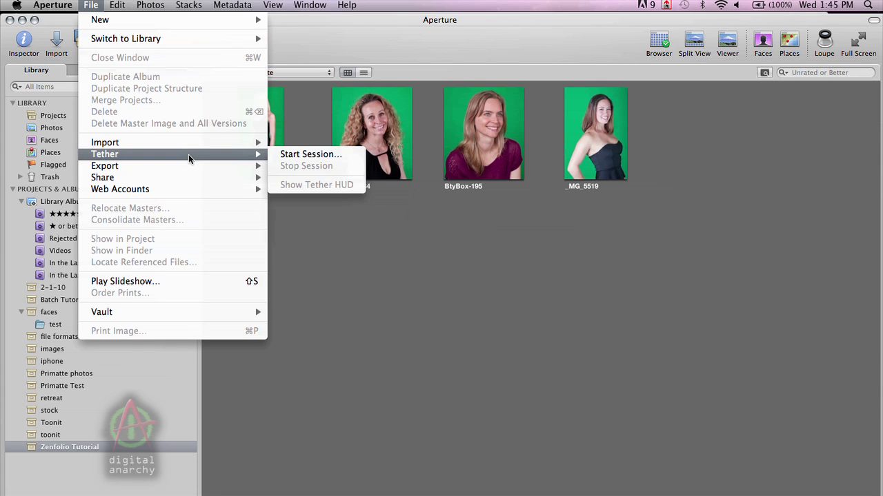
pyautogui.click(335, 157)
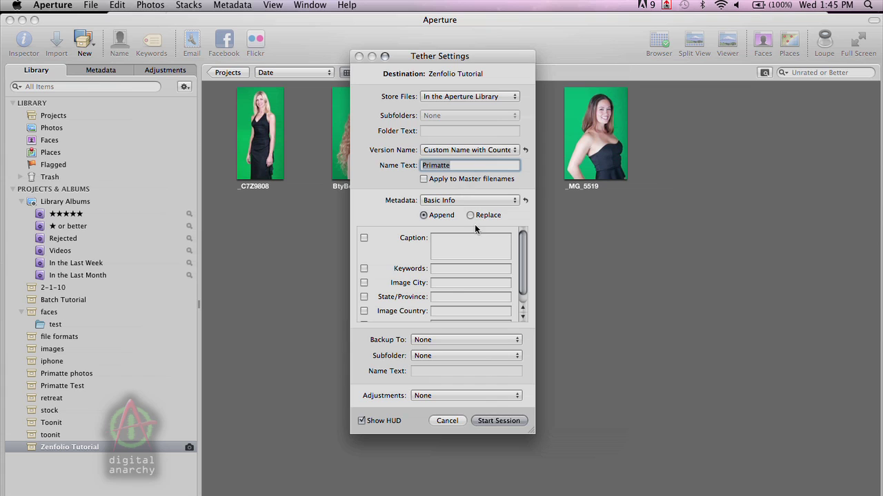
pyautogui.click(499, 422)
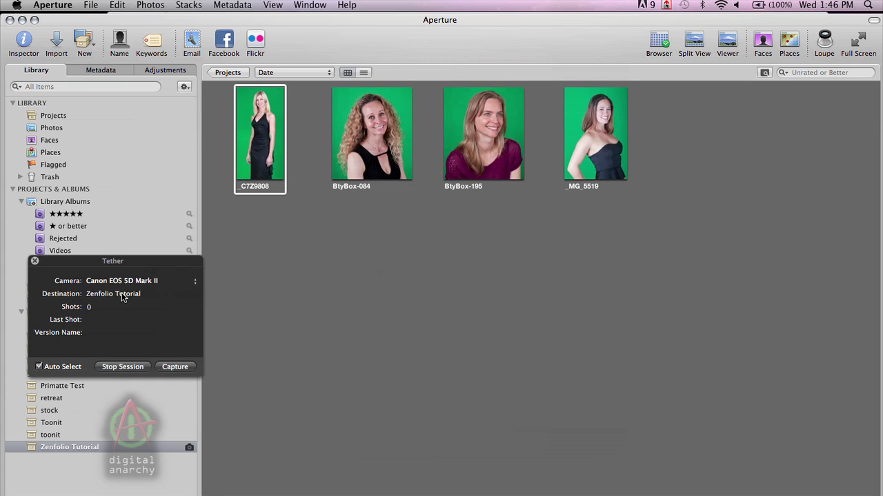
# - Capture the first tethered shot, Primatte001, of the child against green screen
pyautogui.click(182, 366)
pyautogui.click(186, 368)
pyautogui.click(179, 368)
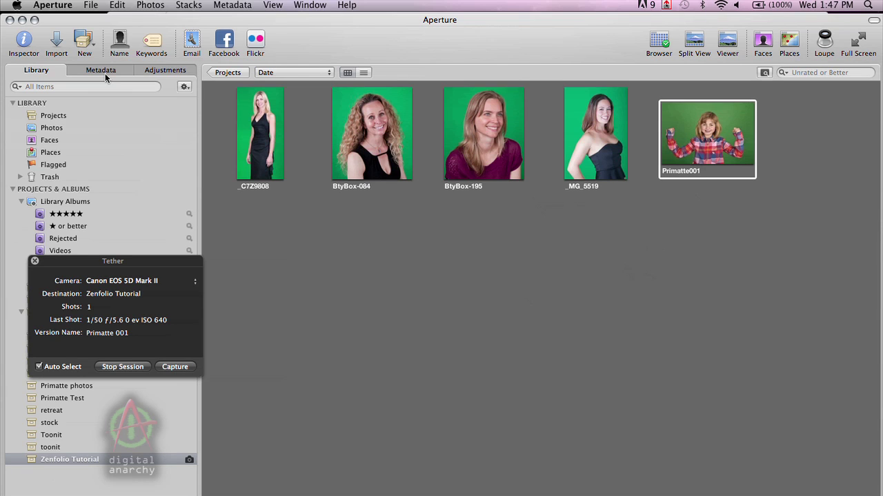
pyautogui.click(149, 6)
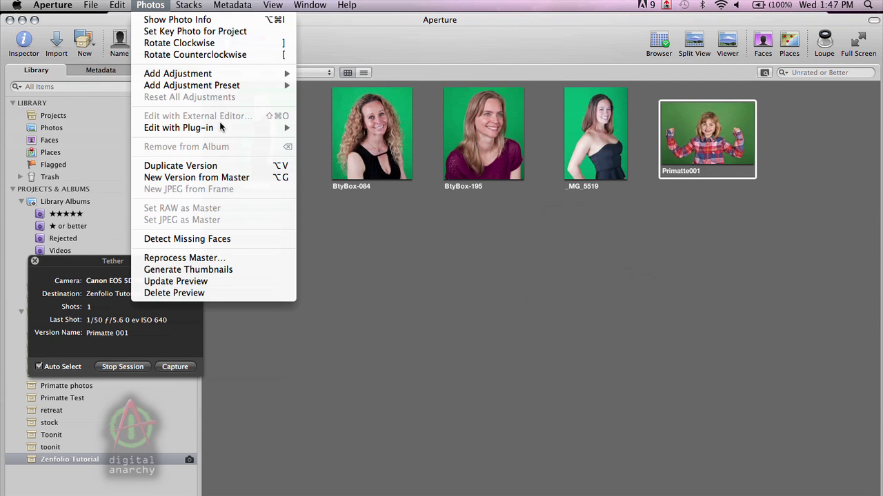
# - Open Primatte001 in the Primatte plug-in through Photos > Edit with Plug-in
pyautogui.moveTo(220, 127)
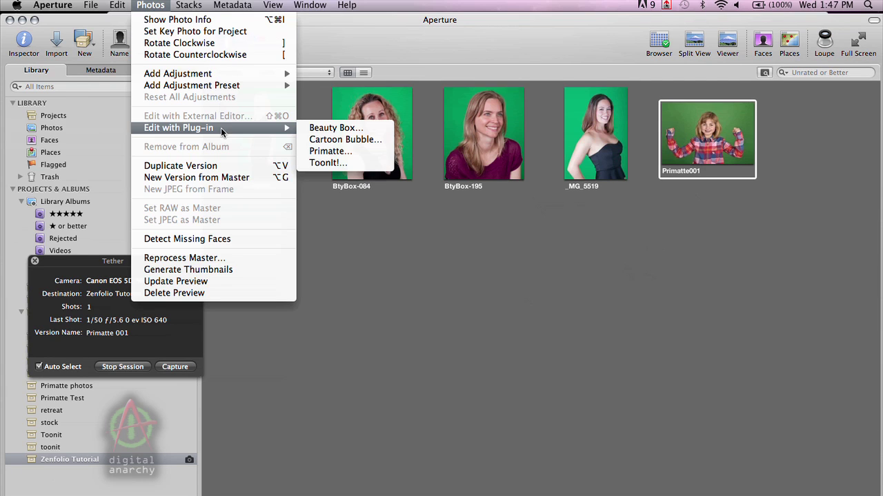
pyautogui.click(365, 152)
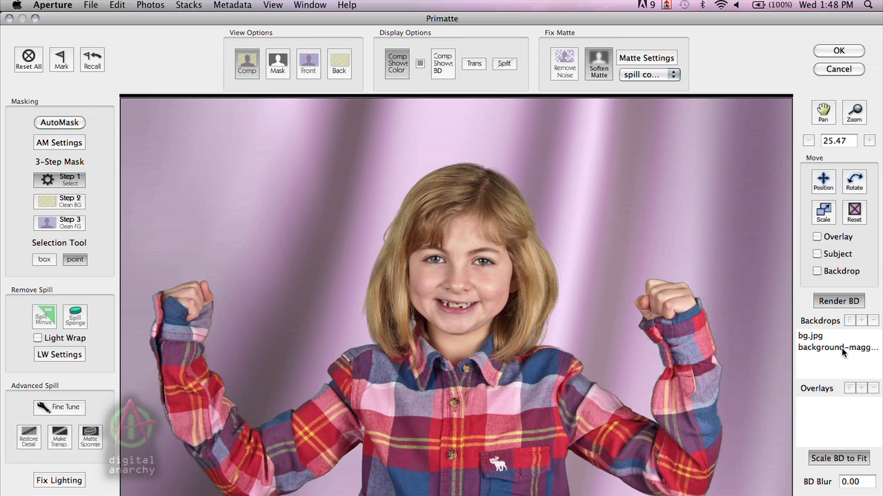
# - Make the gold backdrop active, then shift it left and enlarge it to fill the frame
pyautogui.click(848, 351)
pyautogui.click(852, 323)
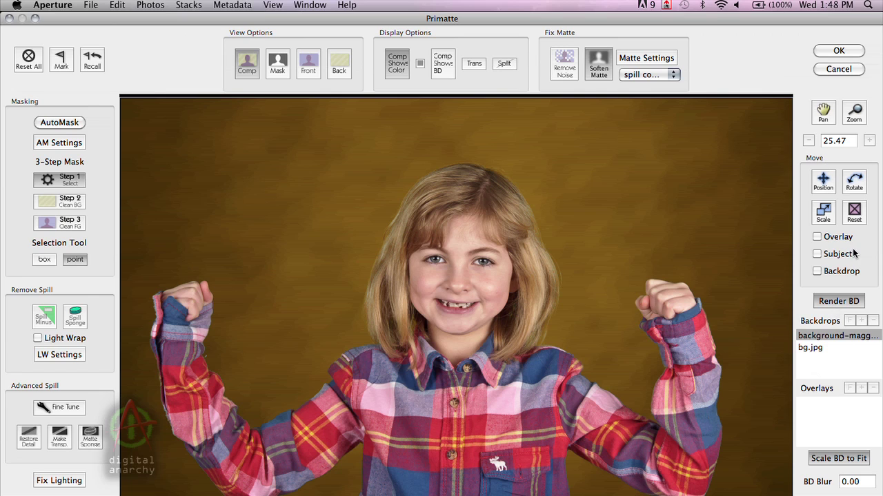
pyautogui.click(821, 272)
pyautogui.click(829, 184)
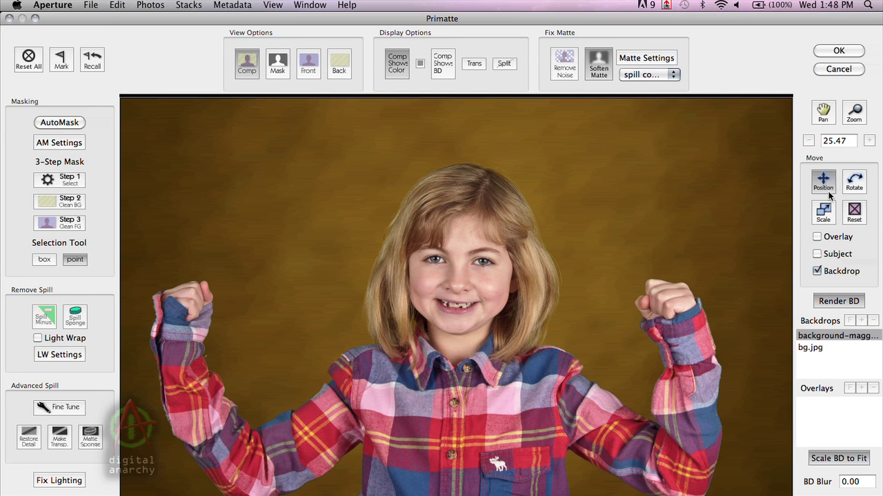
pyautogui.moveTo(717, 268); pyautogui.dragTo(641, 263)
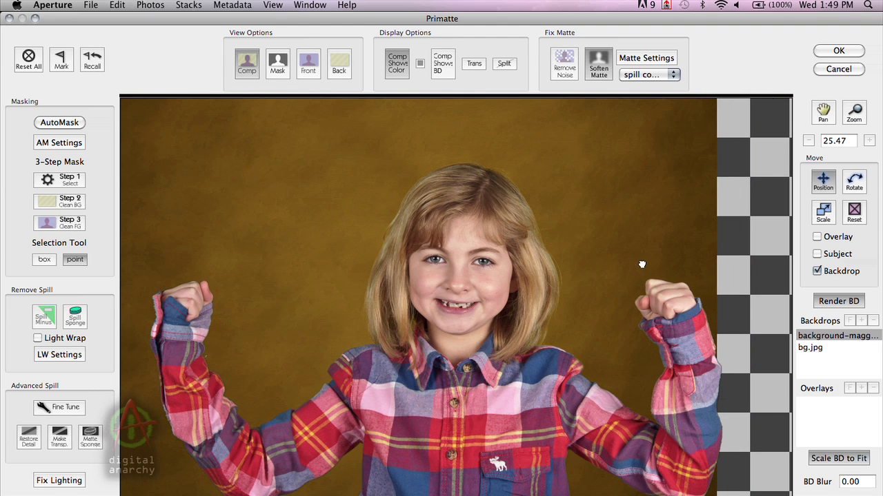
pyautogui.click(825, 212)
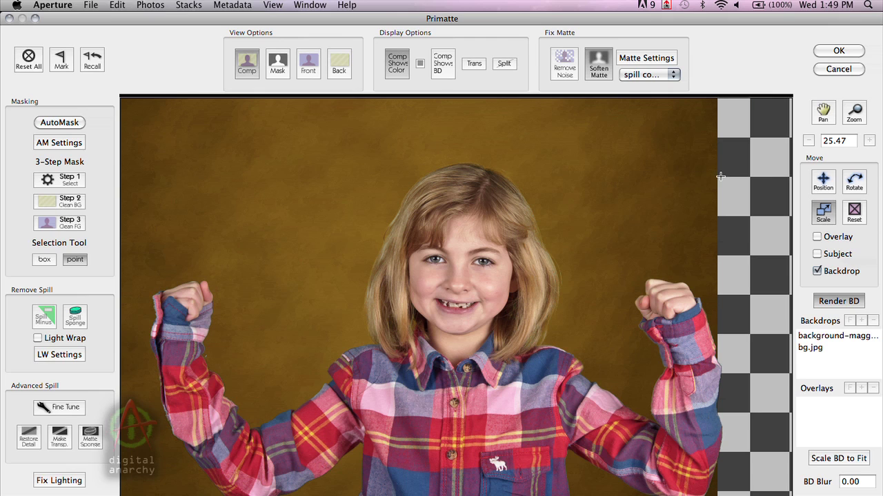
pyautogui.moveTo(682, 213); pyautogui.dragTo(743, 205)
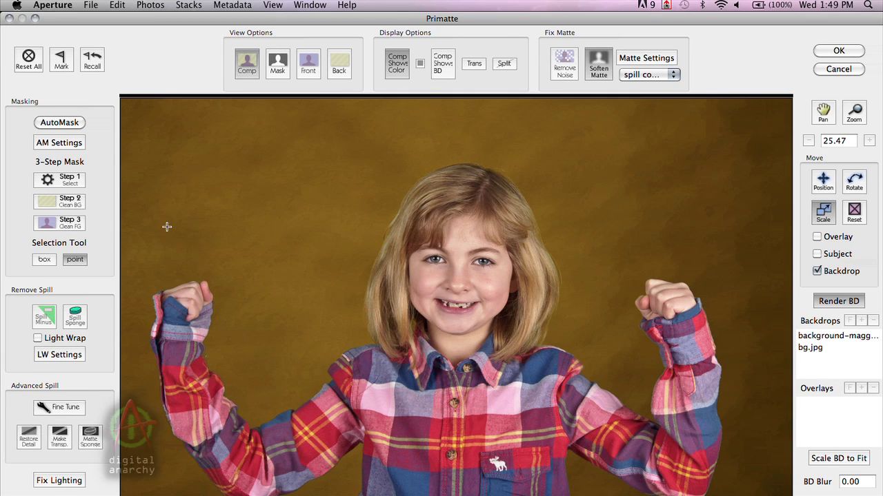
pyautogui.press('p')
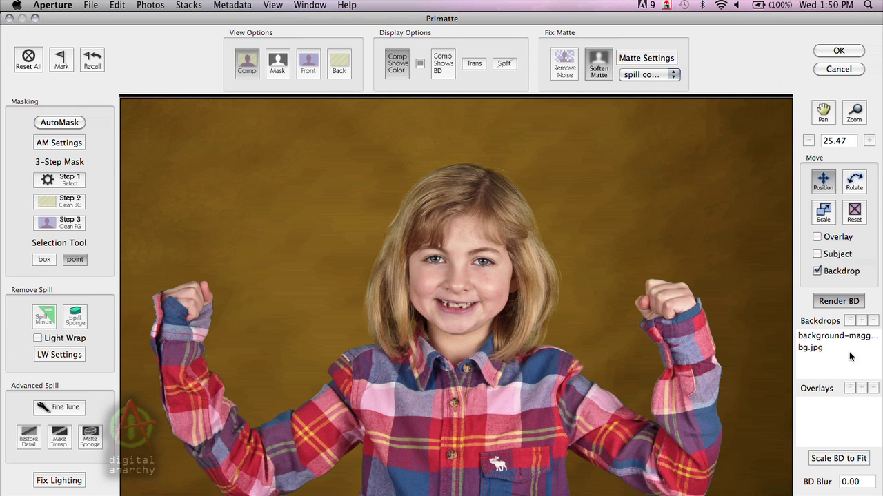
# - Render the gold backdrop at full quality with Render BD
pyautogui.click(842, 304)
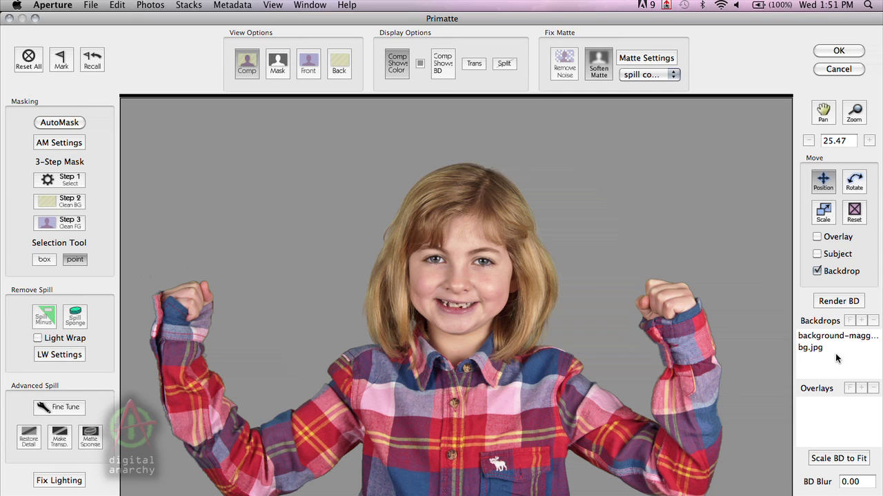
# - Re-render the gold backdrop behind the girl and accept the Primatte composite
pyautogui.click(838, 303)
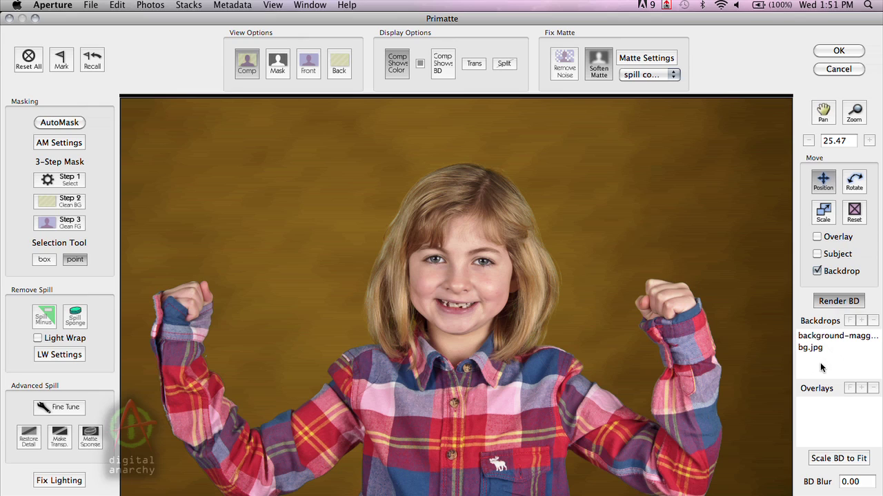
pyautogui.click(840, 51)
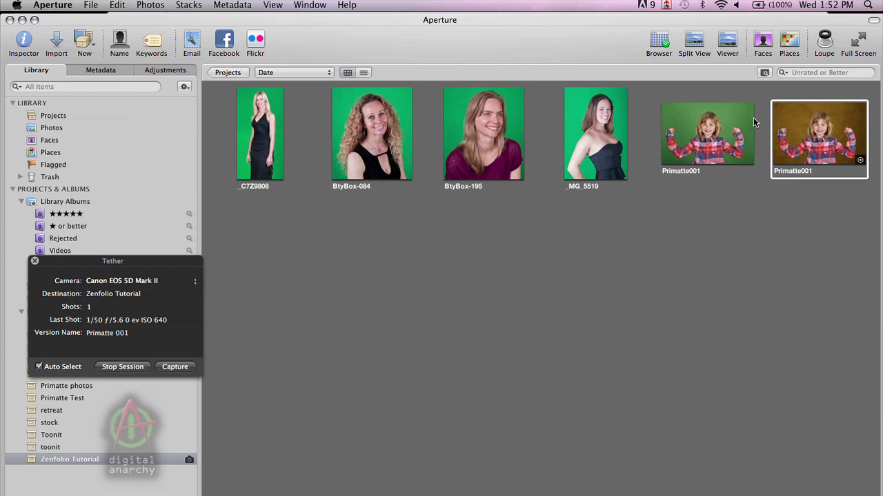
# - Look over the File > Export options without exporting, then switch over to Firefox
pyautogui.click(92, 7)
pyautogui.moveTo(158, 166)
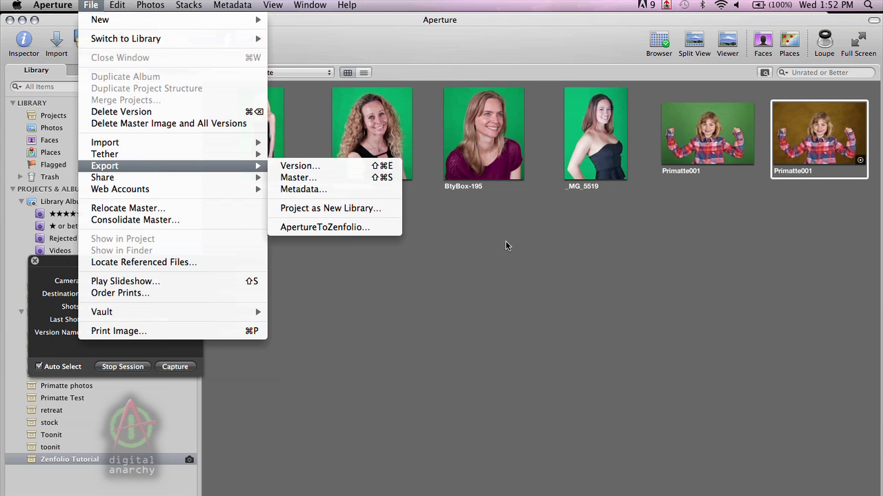
pyautogui.click(539, 231)
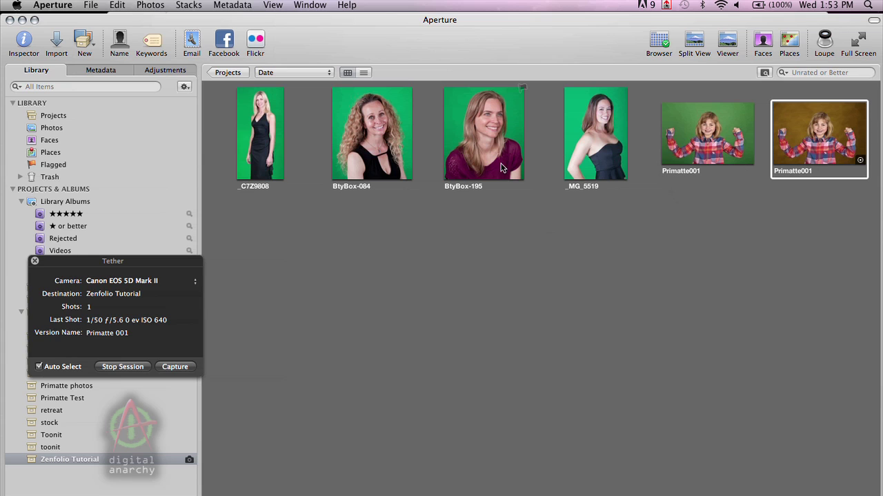
pyautogui.press('super+Tab')
pyautogui.press('super+Tab')
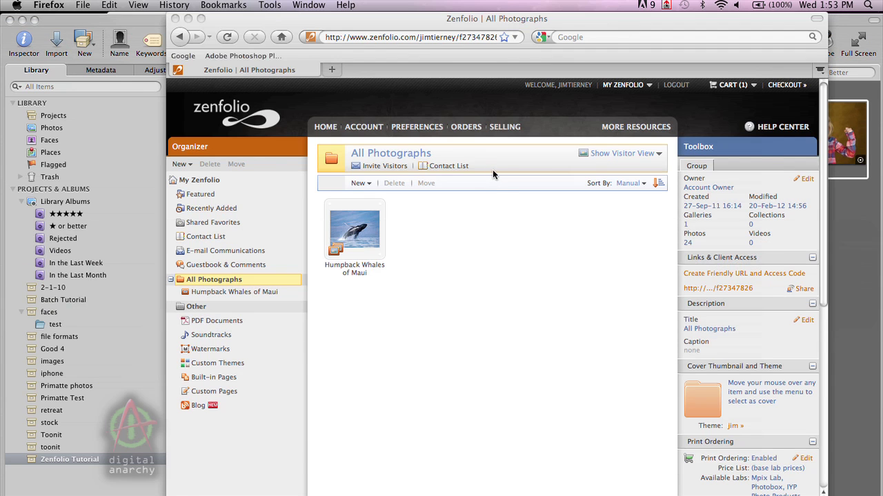
# - Create a new Zenfolio gallery named 'Green Screen Event 1', then return to Aperture
pyautogui.click(364, 185)
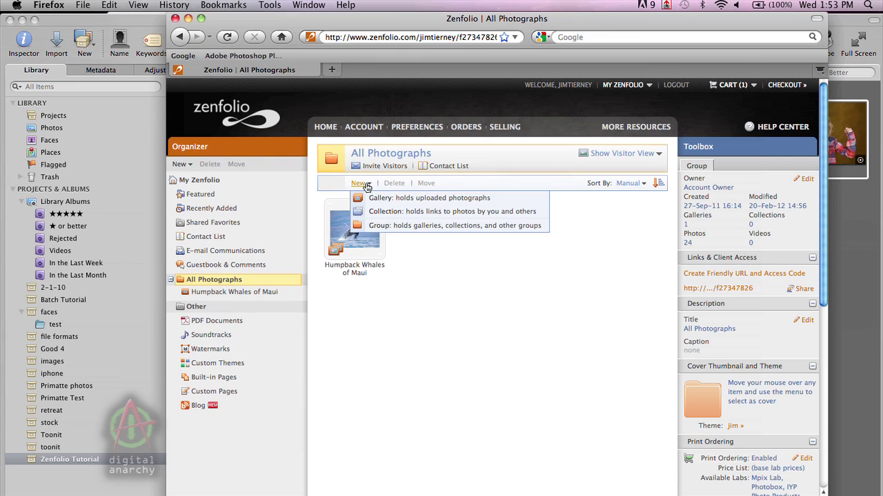
pyautogui.click(398, 199)
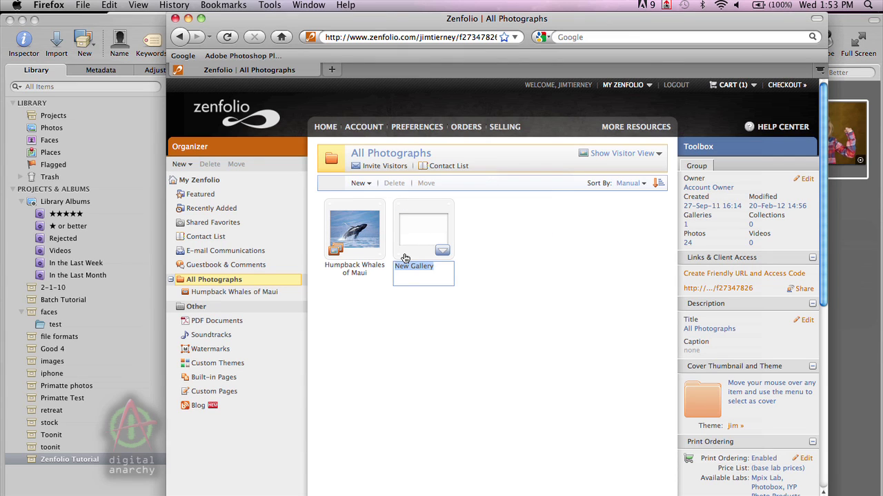
pyautogui.write('Green Screen Evenmt 1')
pyautogui.press('BackSpace')
pyautogui.press('BackSpace')
pyautogui.press('BackSpace')
pyautogui.press('Return')
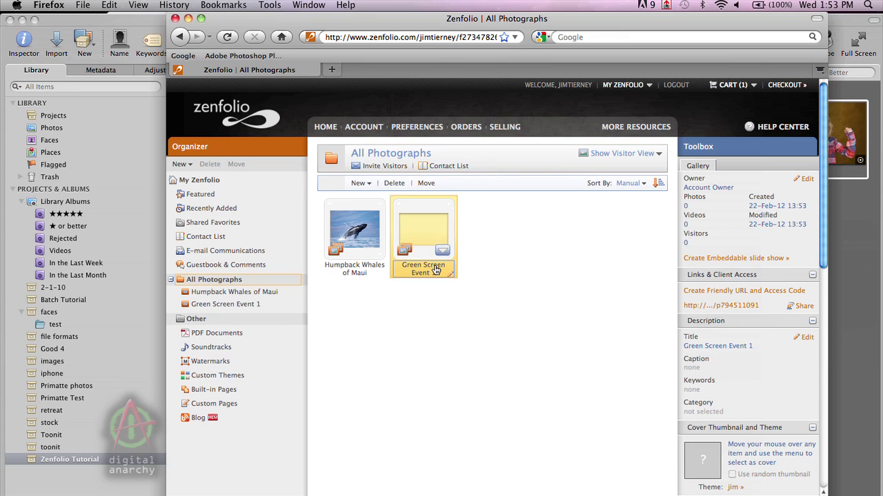
pyautogui.press('super+Tab')
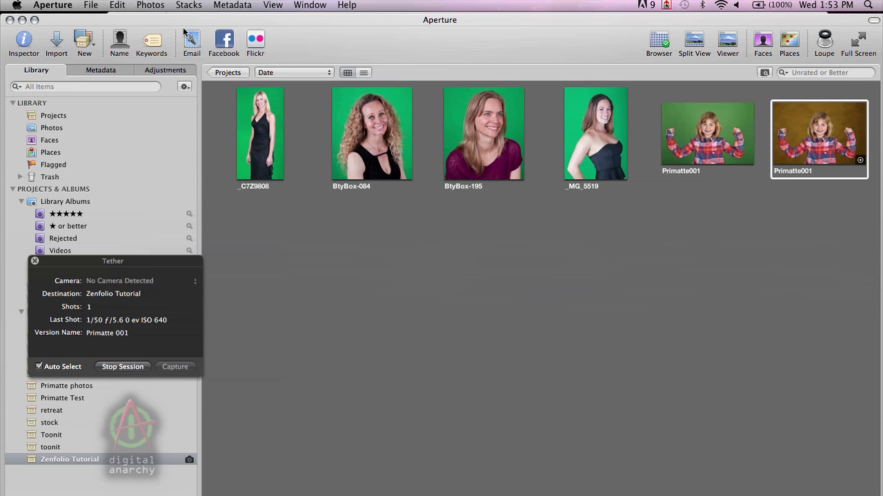
# - Start an ApertureToZenfolio export with Green Screen Event 1 as the destination gallery
pyautogui.click(90, 5)
pyautogui.moveTo(219, 167)
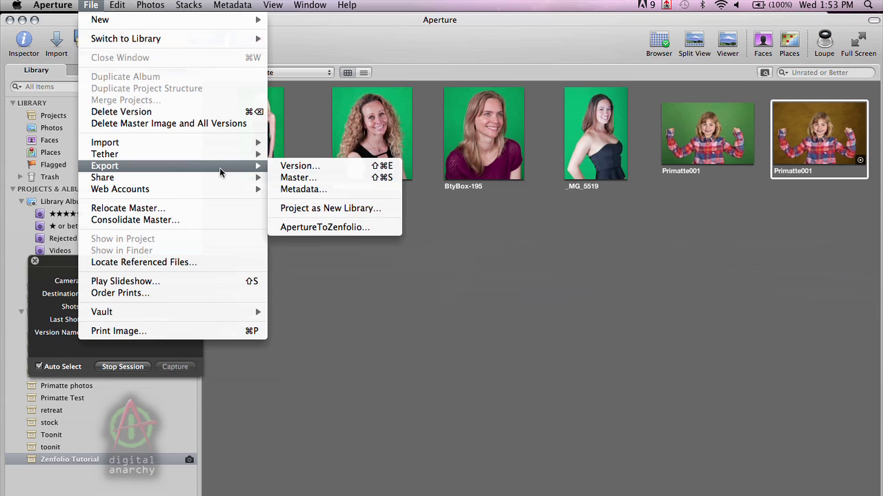
pyautogui.click(355, 229)
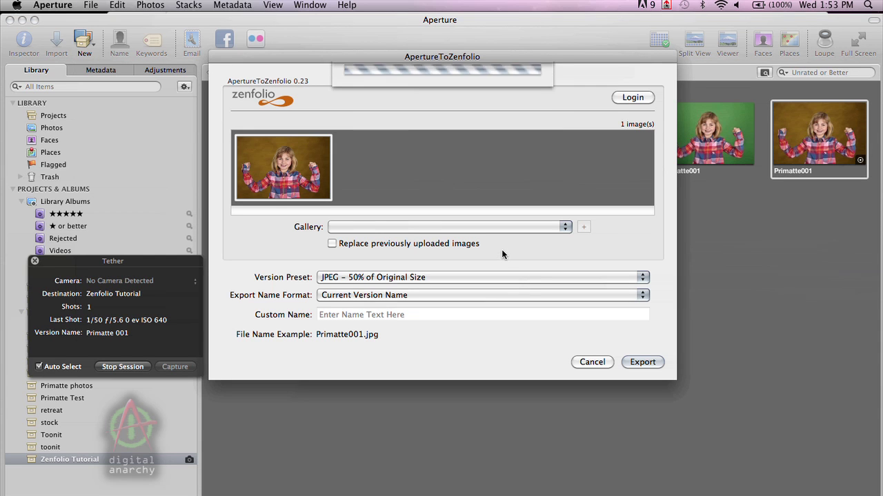
pyautogui.click(493, 228)
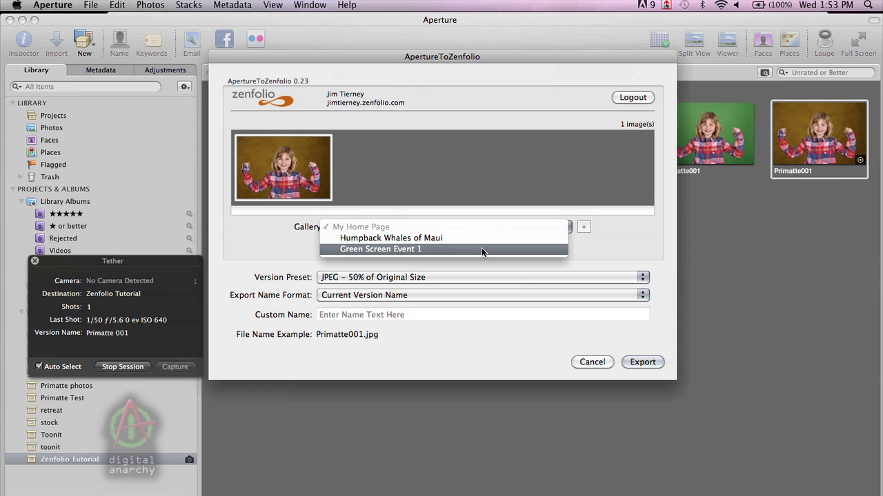
pyautogui.click(481, 251)
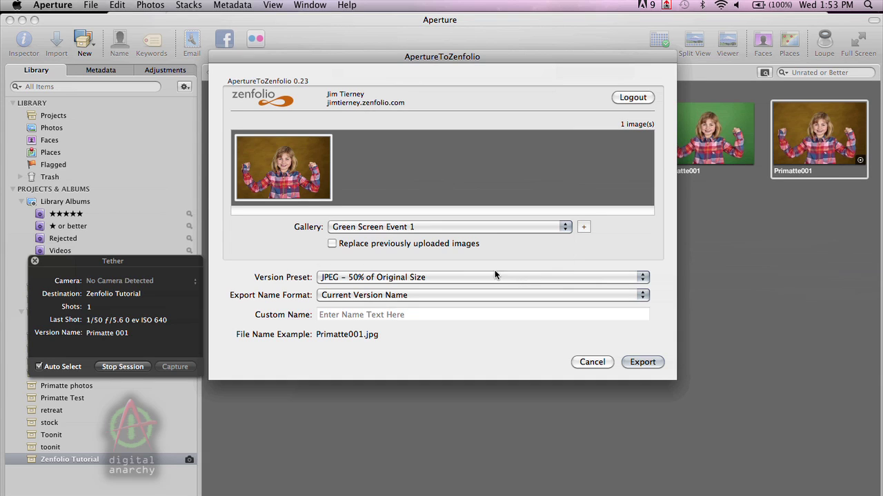
# - Keep the 'JPEG – 50% of Original Size' preset and upload Primatte001
pyautogui.click(446, 276)
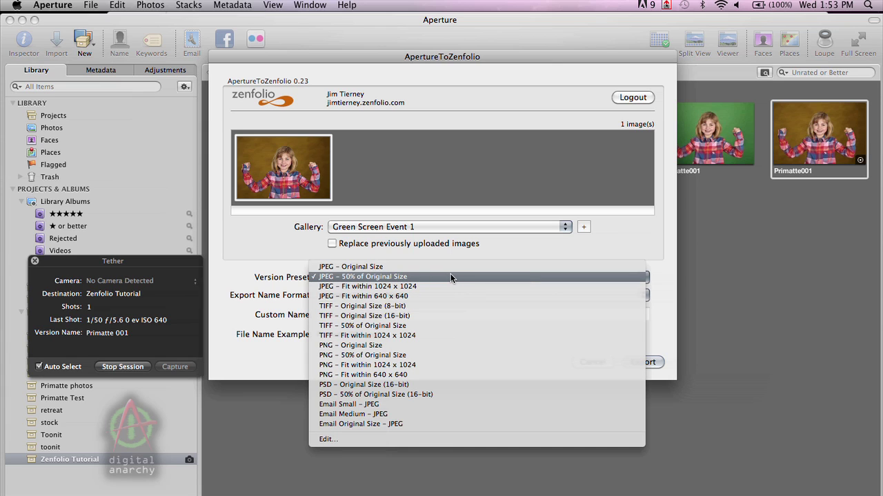
pyautogui.click(449, 276)
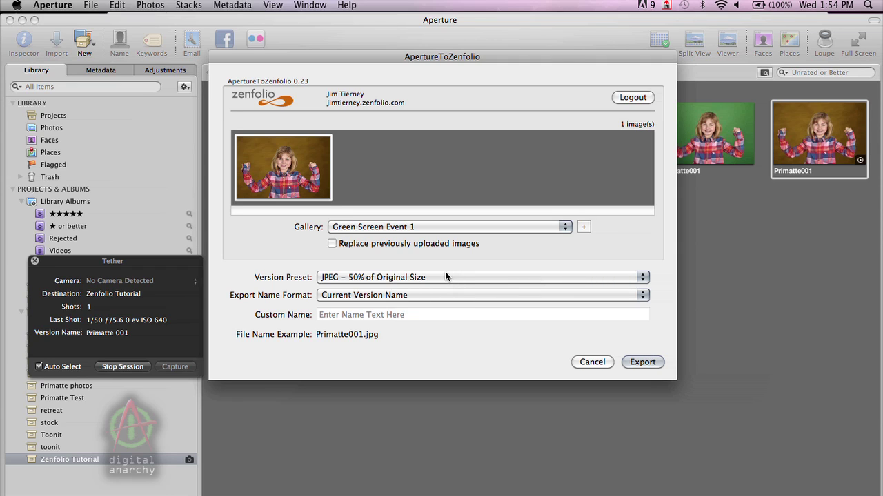
pyautogui.click(403, 279)
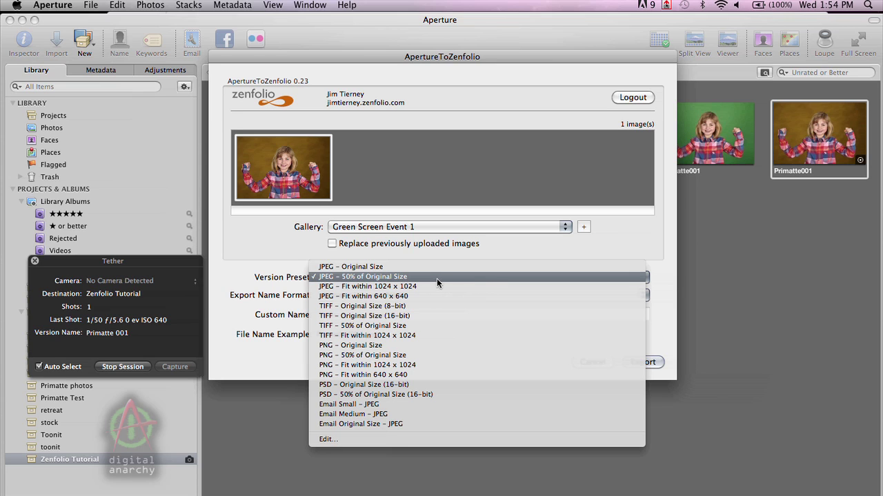
pyautogui.click(436, 278)
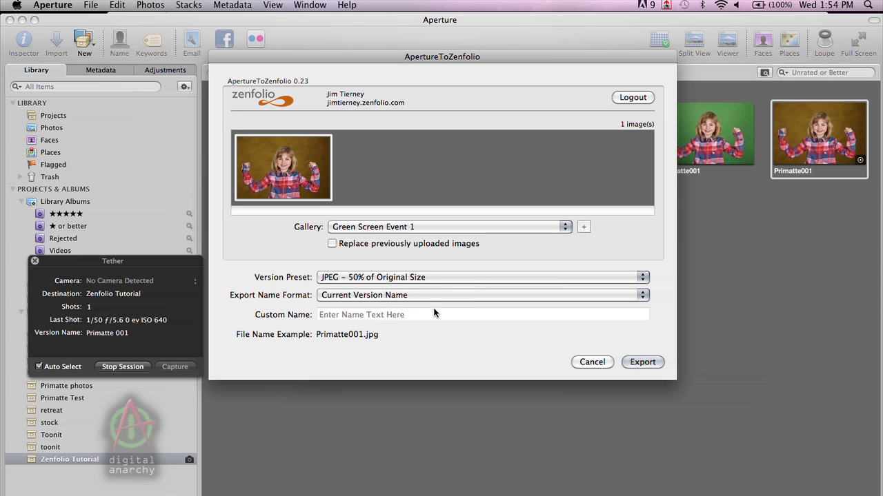
pyautogui.click(643, 362)
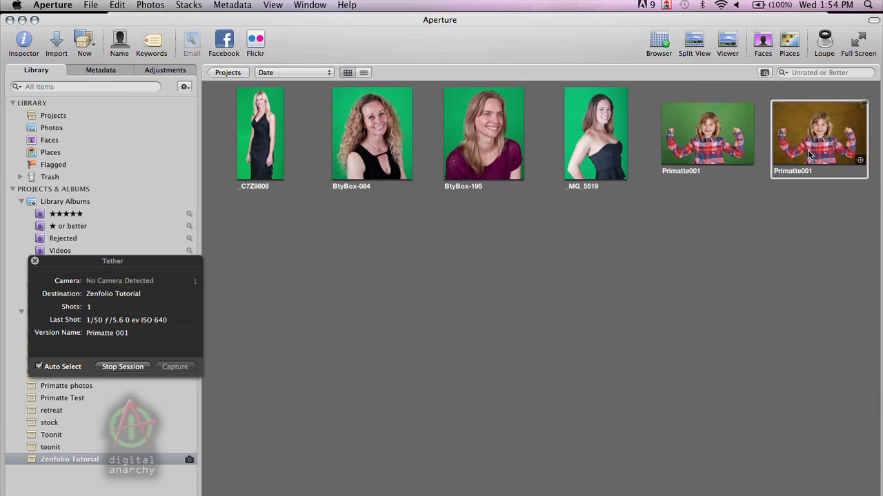
# - In Firefox, open the Green Screen Event 1 gallery and check the uploaded Primatte001 photo, then return to Aperture
pyautogui.press('super+Tab')
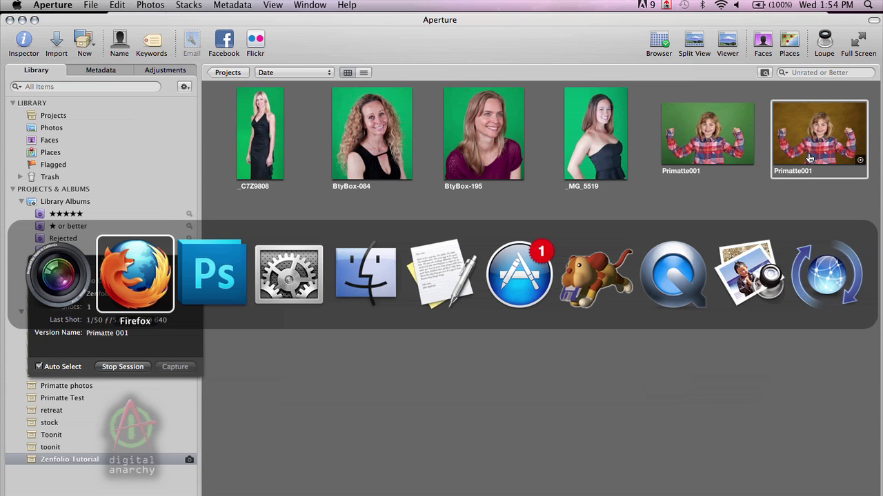
pyautogui.moveTo(413, 244)
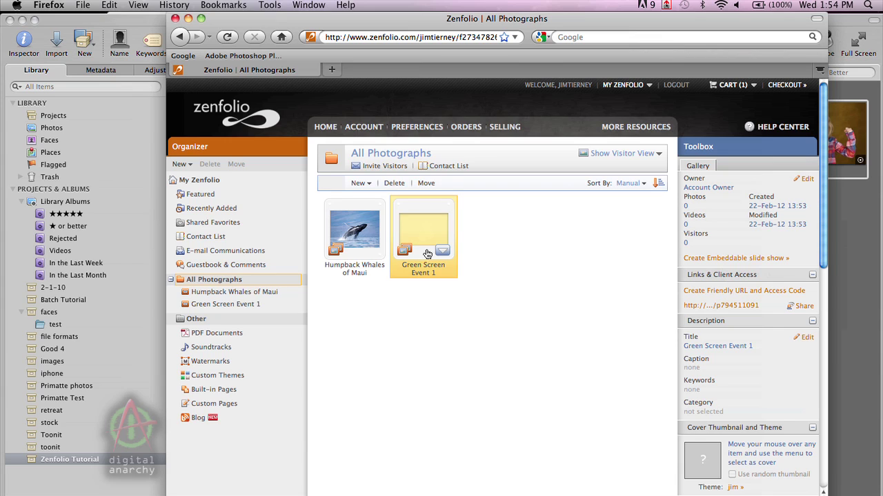
pyautogui.doubleClick(426, 231)
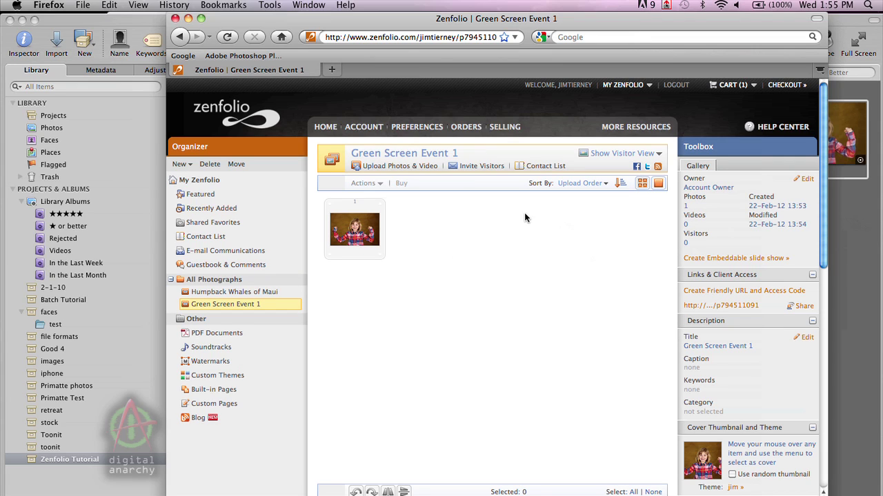
pyautogui.moveTo(370, 234)
pyautogui.click(372, 235)
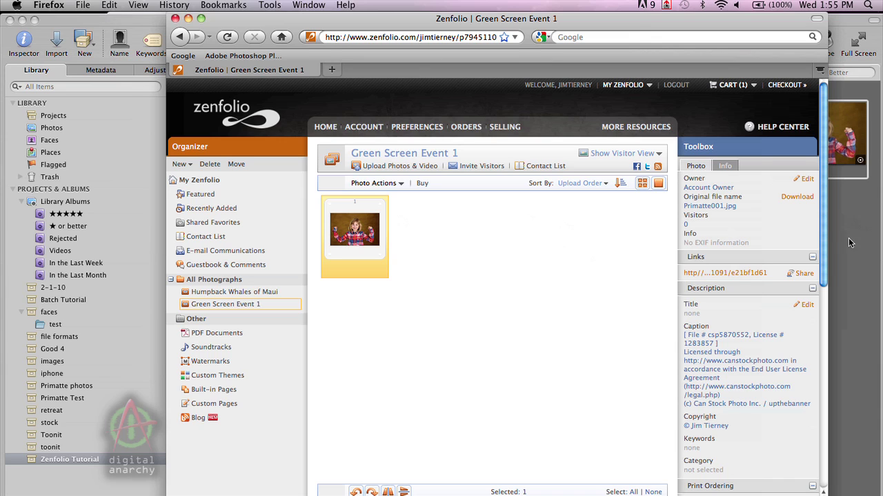
pyautogui.click(842, 218)
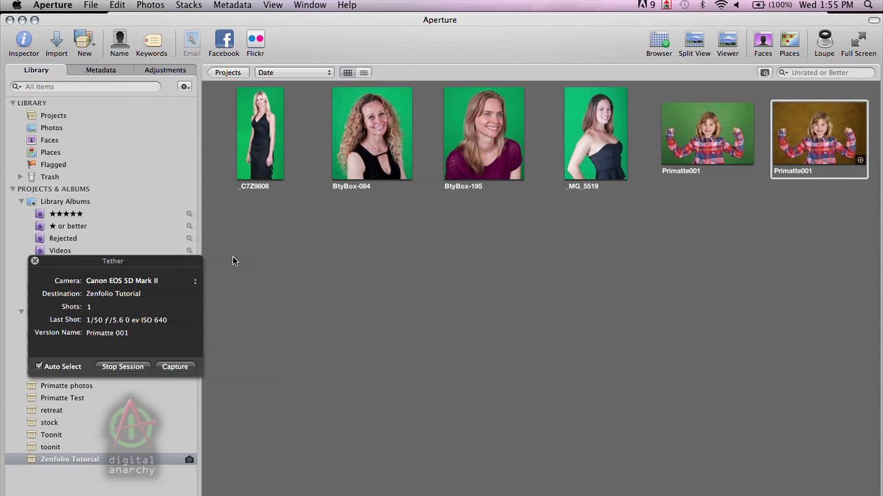
# - Capture a new tethered shot and open it in Primatte via Edit with Plug-in
pyautogui.click(176, 368)
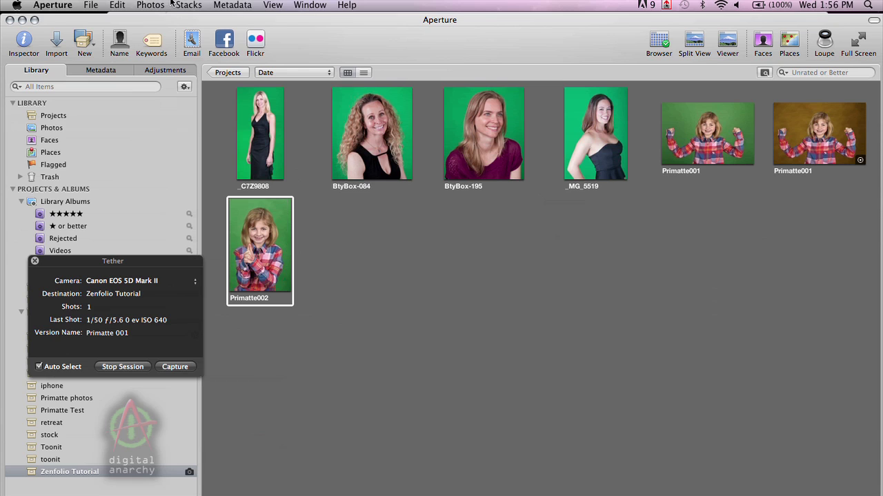
pyautogui.click(142, 8)
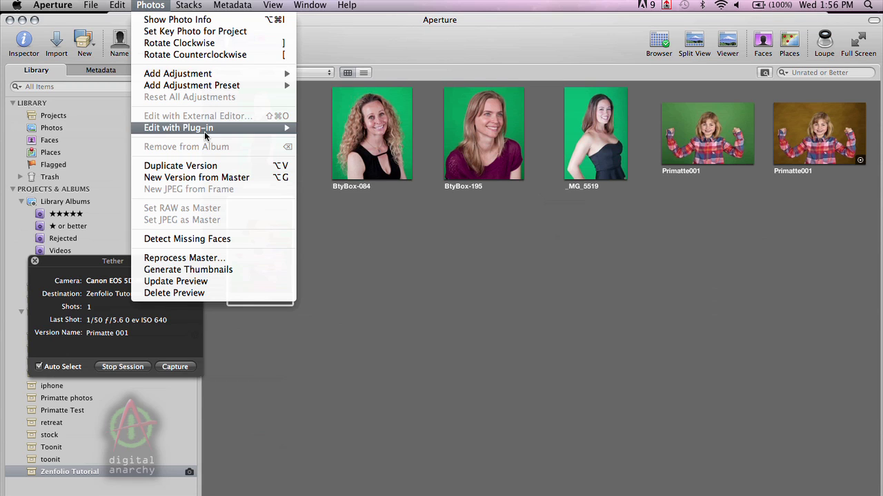
pyautogui.moveTo(206, 129)
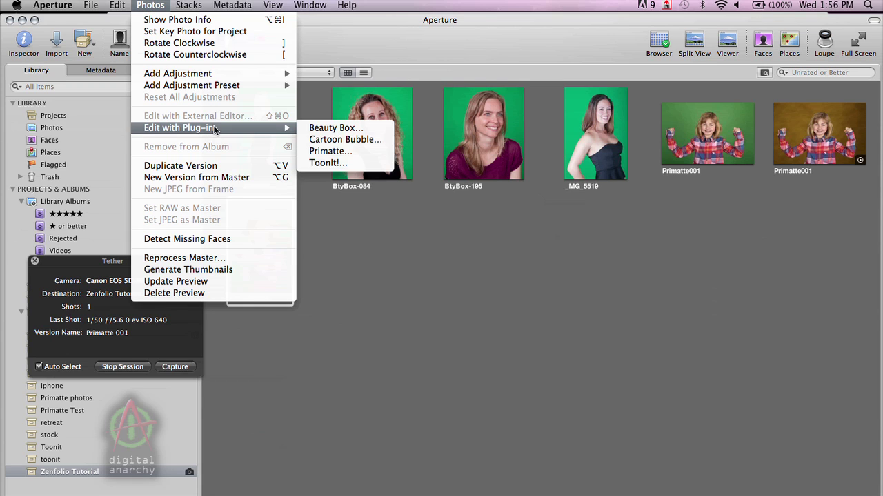
pyautogui.click(355, 153)
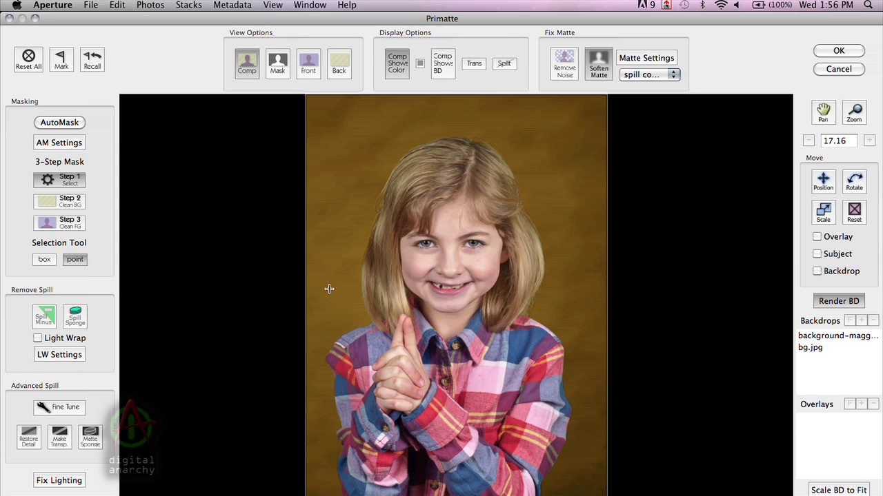
# - Swap Primatte002's backdrop to the purple bg.jpg and apply the key
pyautogui.click(828, 350)
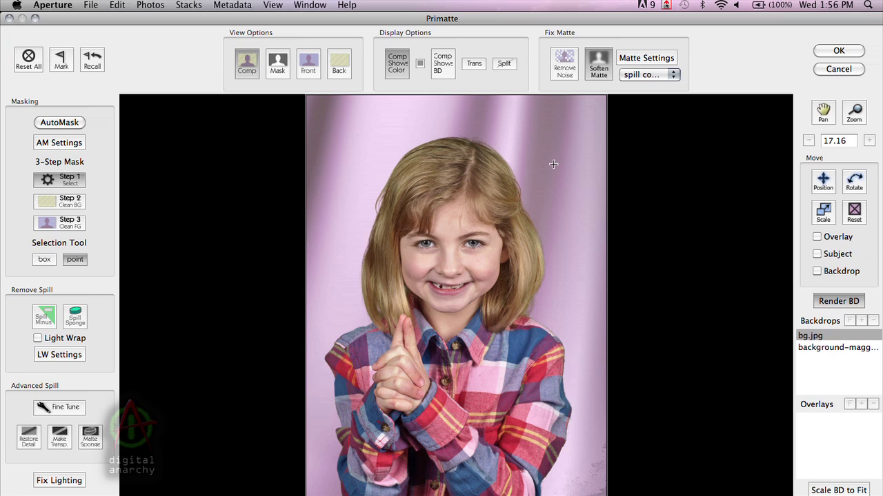
pyautogui.click(839, 54)
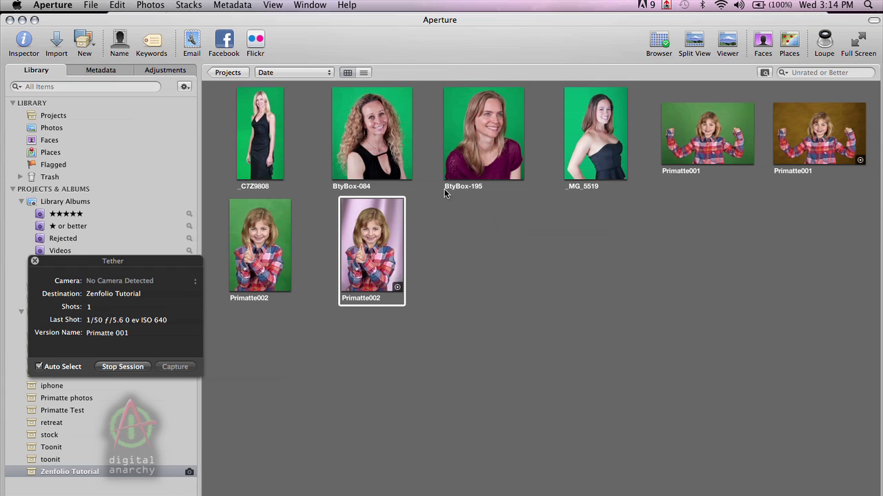
# - Stop the tethered capture session from the Tether HUD
pyautogui.click(129, 366)
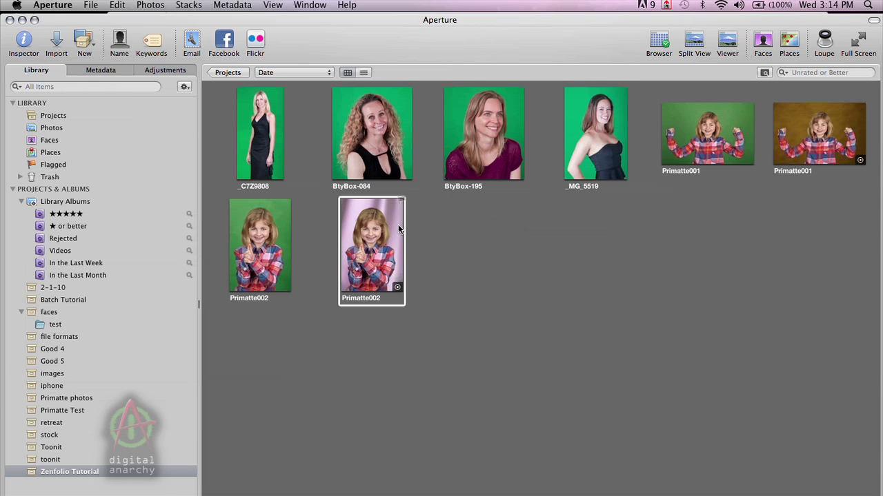
# - Select the four top-row green-screen portraits and open them together in Primatte
pyautogui.moveTo(224, 85); pyautogui.dragTo(638, 186)
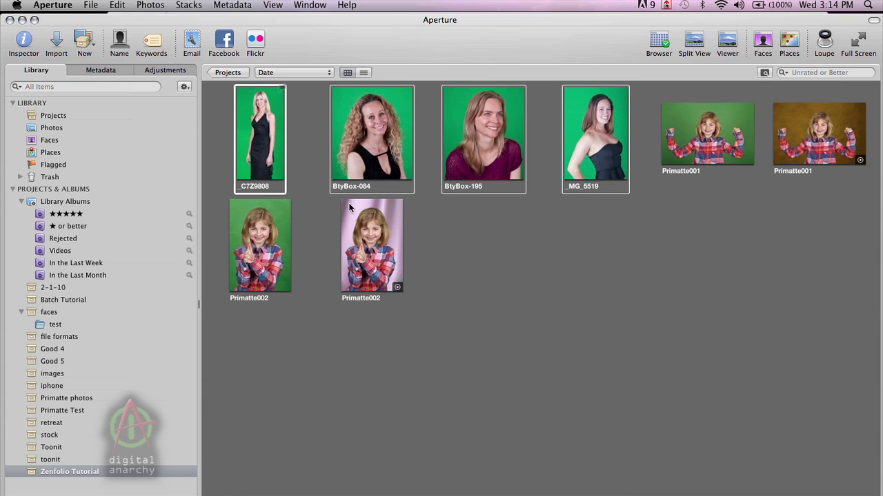
pyautogui.click(152, 6)
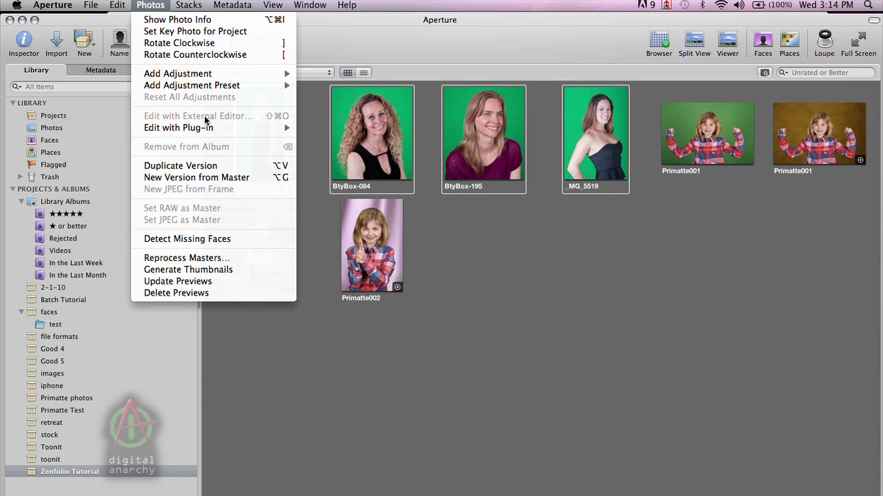
pyautogui.moveTo(215, 128)
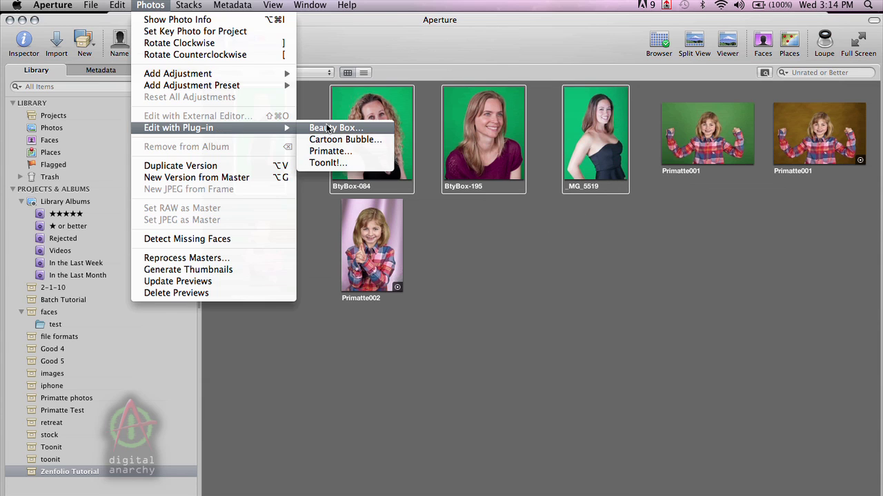
pyautogui.click(356, 151)
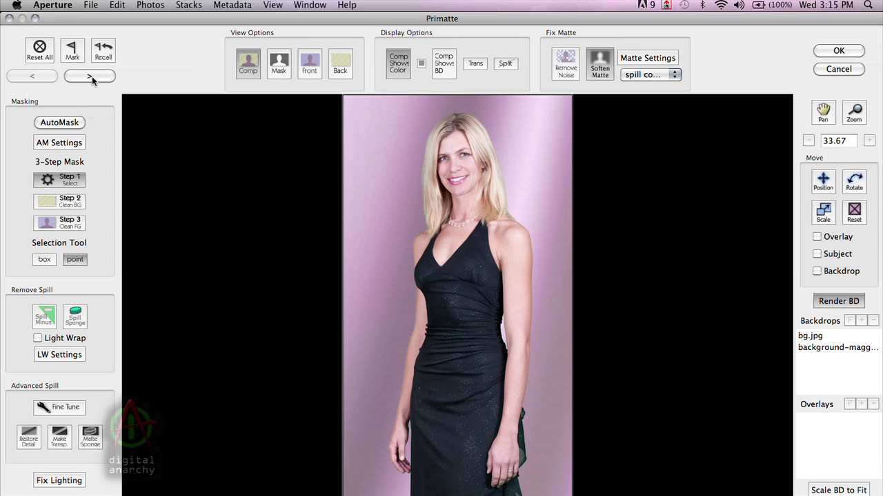
# - Put the gold background-magg backdrop behind the next portraits, check them, and apply the batch keying
pyautogui.click(90, 73)
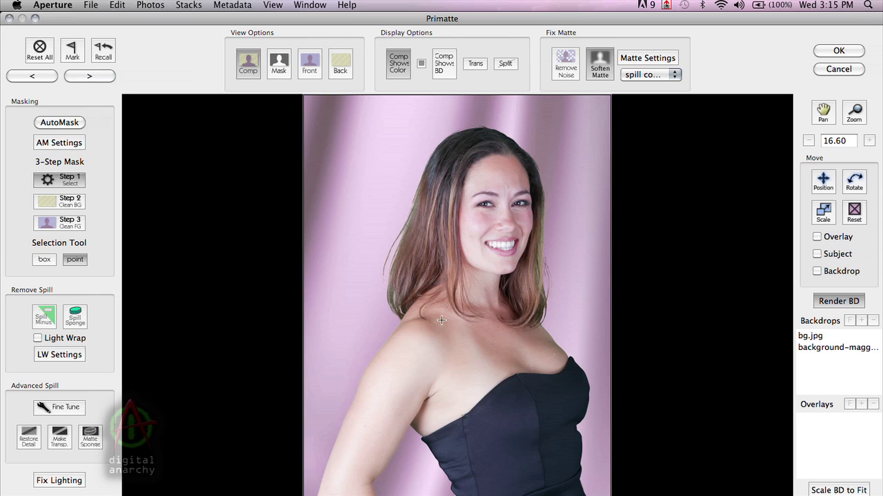
pyautogui.click(829, 347)
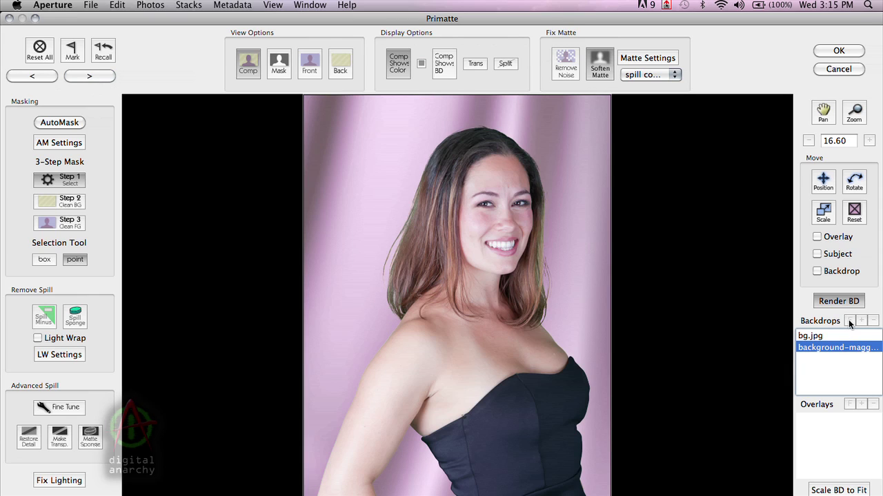
pyautogui.click(850, 320)
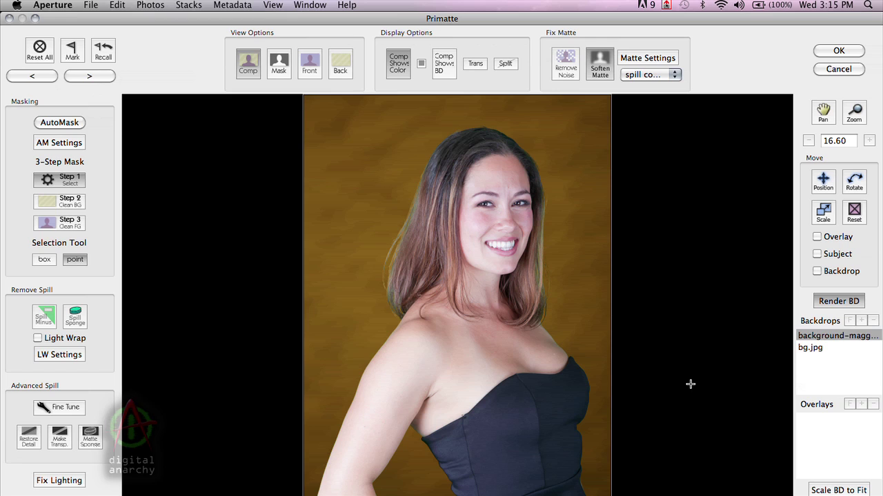
pyautogui.click(99, 76)
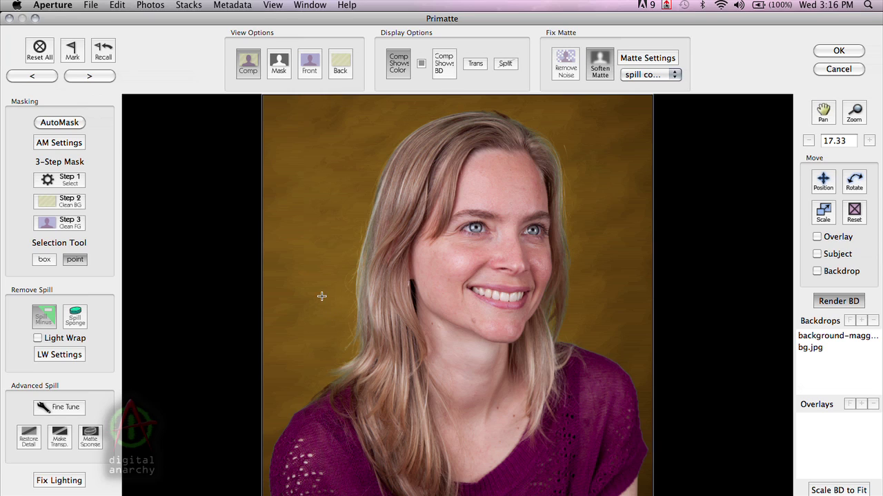
pyautogui.click(839, 51)
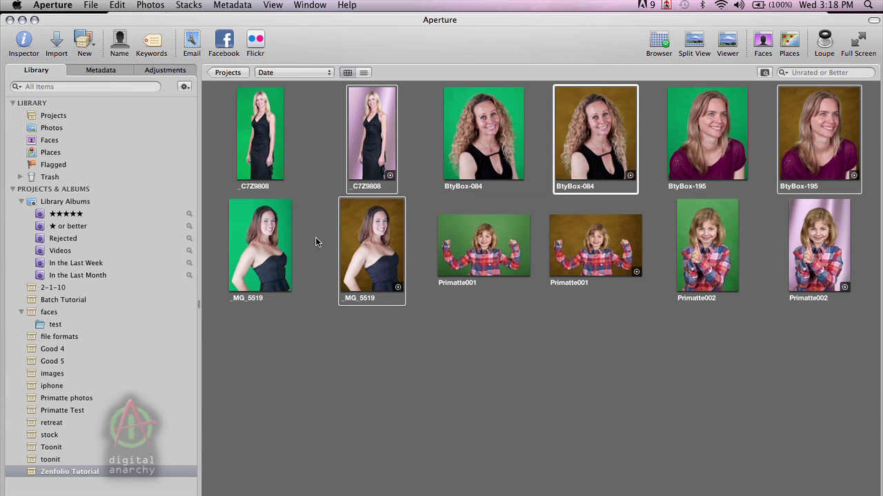
# - Select the first green-screen _C7Z9808 photo in the Aperture browser
pyautogui.click(265, 142)
pyautogui.keyDown('shift'); pyautogui.click(490, 144); pyautogui.keyUp('shift')
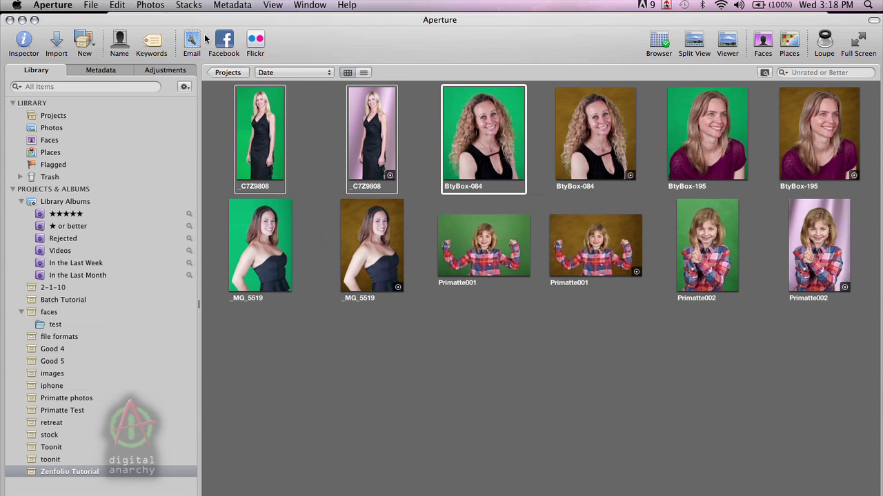
pyautogui.keyDown('super'); pyautogui.click(372, 144); pyautogui.keyUp('super')
pyautogui.click(150, 5)
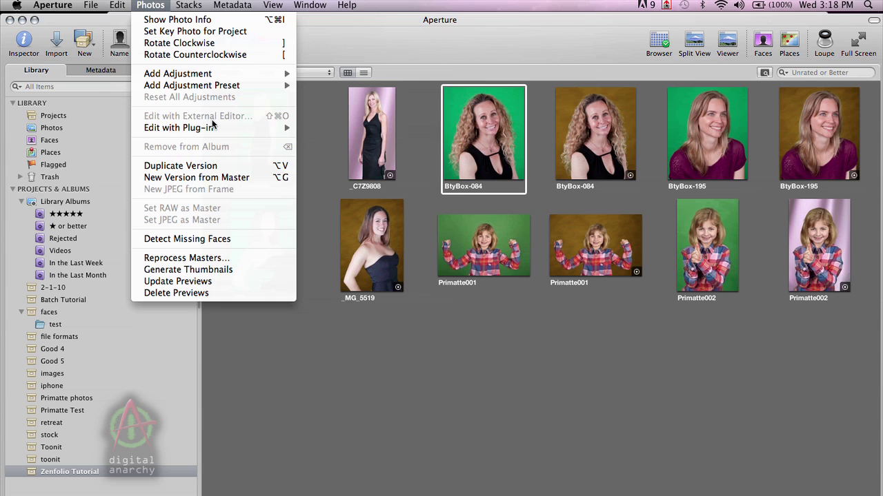
pyautogui.moveTo(214, 128)
pyautogui.click(332, 151)
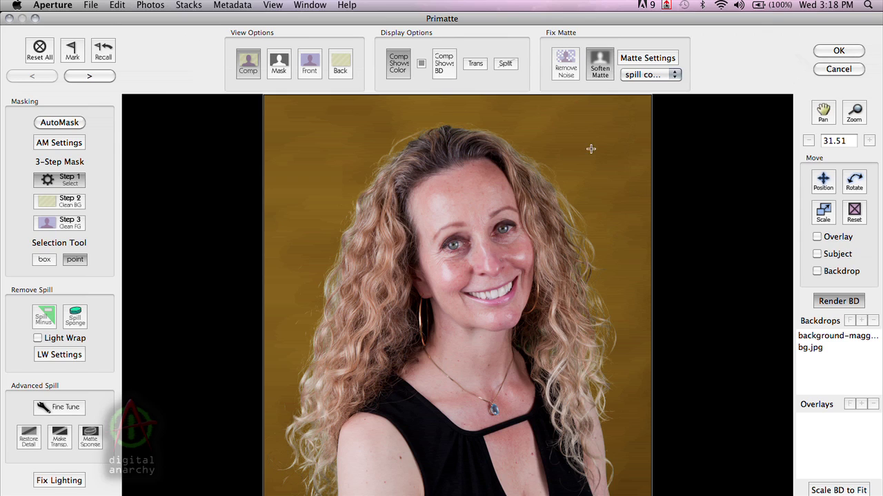
pyautogui.click(94, 78)
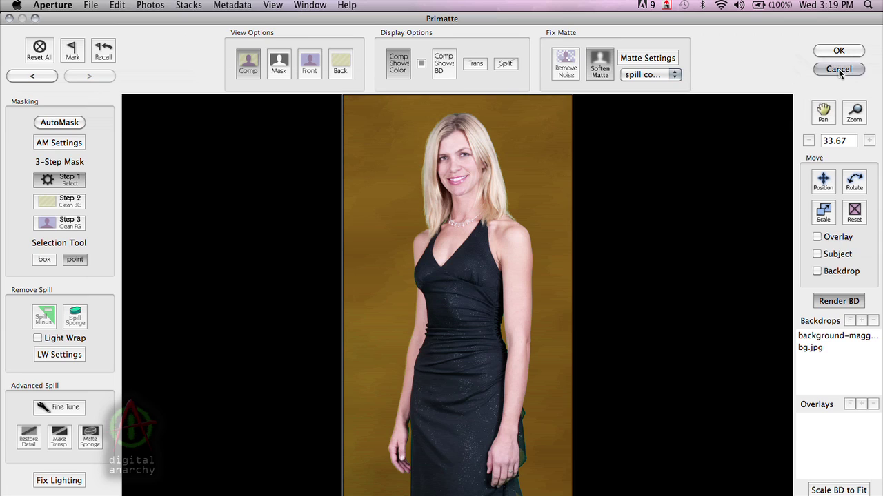
pyautogui.click(839, 69)
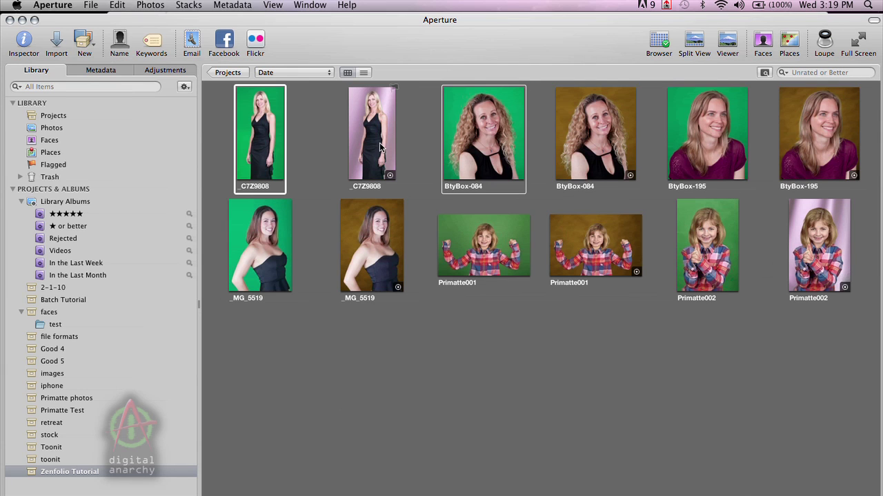
# - Select the six keyed versions, starting with the pink _C7Z9808 and gold BtyBox-084
pyautogui.click(380, 149)
pyautogui.click(610, 133)
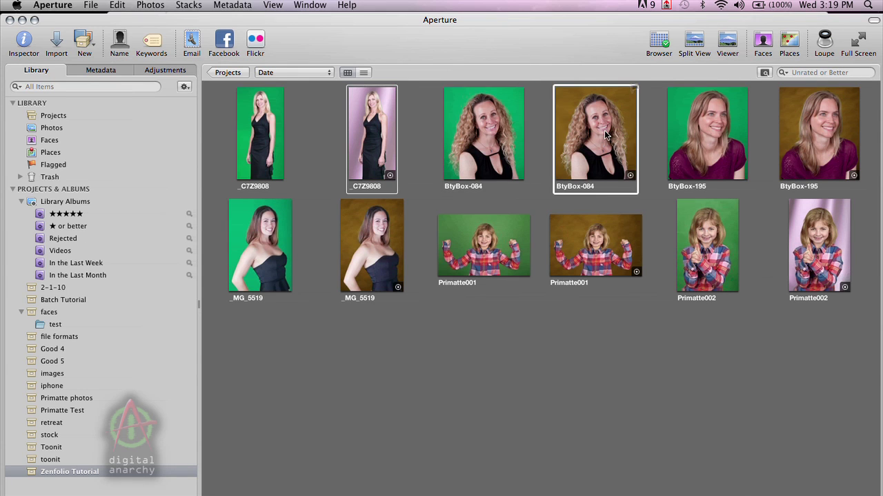
pyautogui.press('super+a')
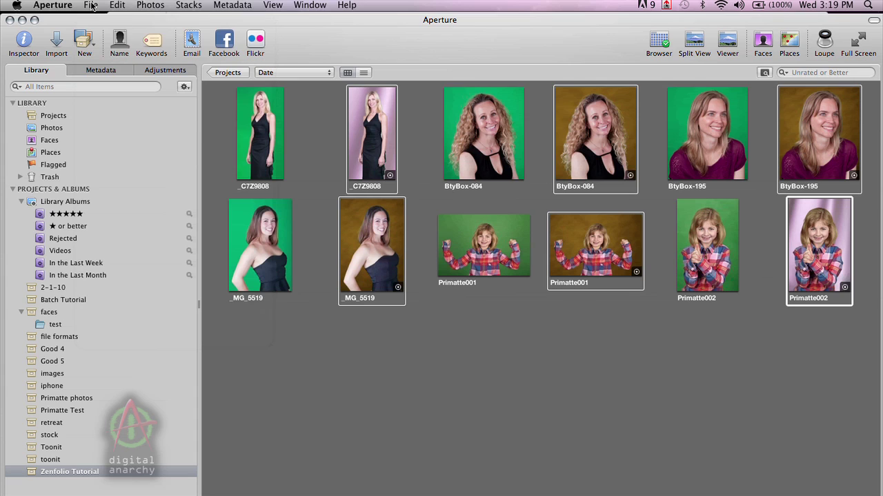
# - Export them via ApertureToZenfolio to the Green Screen Event 1 gallery, then go to Firefox
pyautogui.click(91, 5)
pyautogui.moveTo(206, 166)
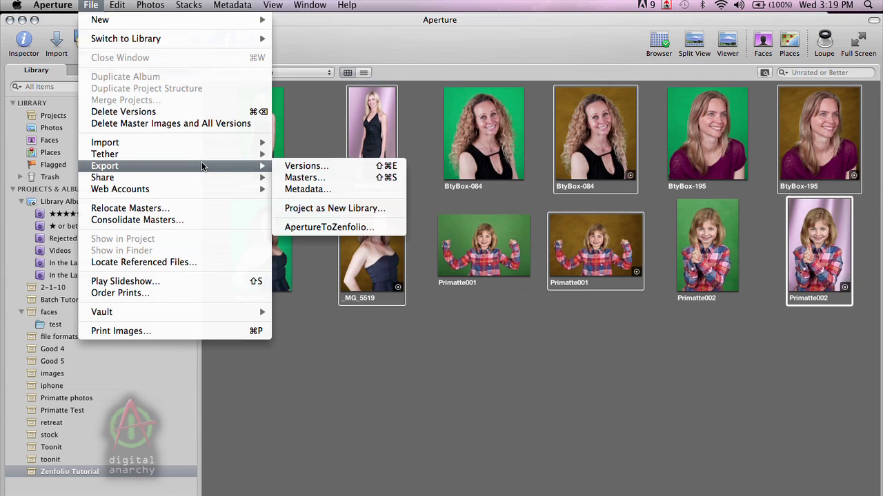
pyautogui.click(376, 227)
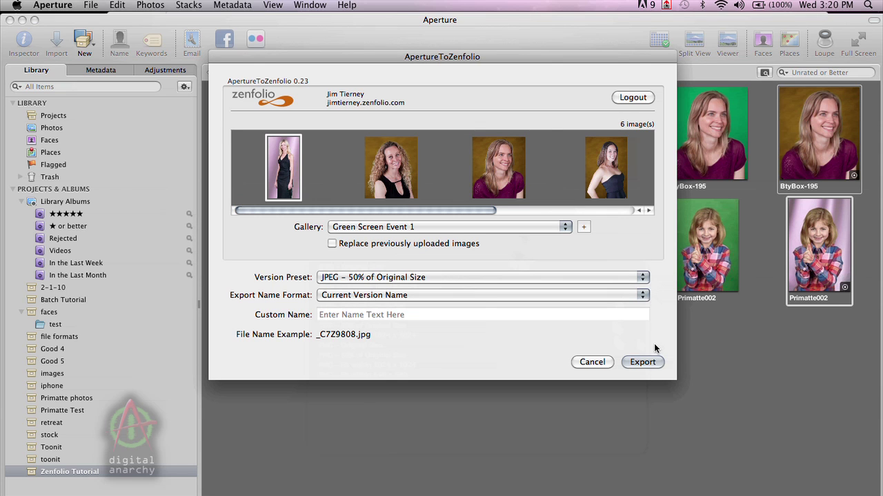
pyautogui.click(641, 363)
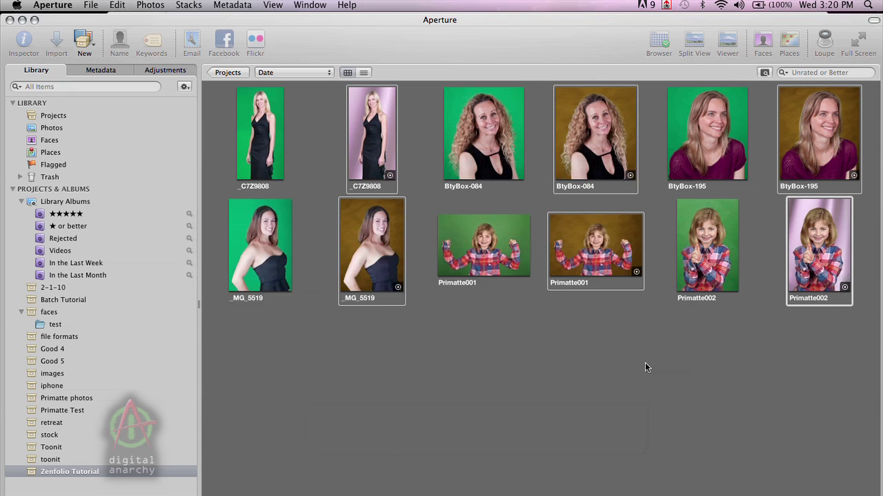
pyautogui.press('super+Tab')
pyautogui.press('super+Tab')
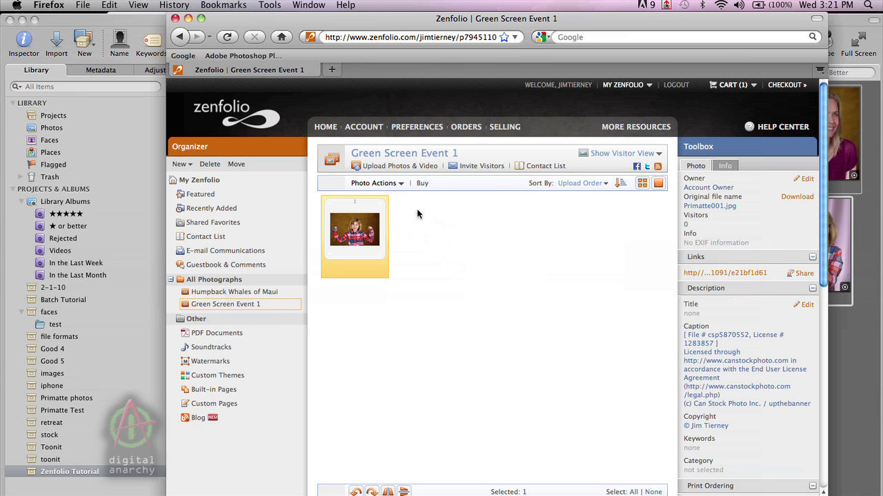
# - Set Primatte001's print ordering to my own prices with the Inhouse Price List
pyautogui.moveTo(362, 229)
pyautogui.scroll(-3, 807, 355)
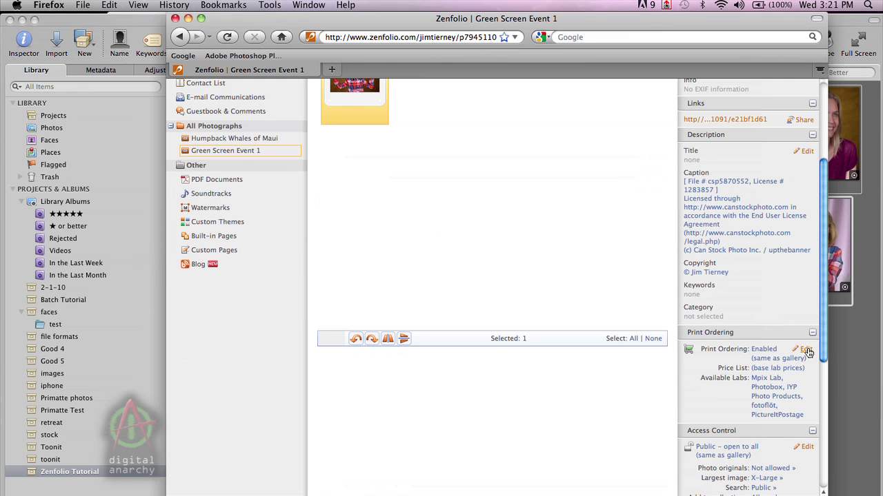
pyautogui.click(808, 353)
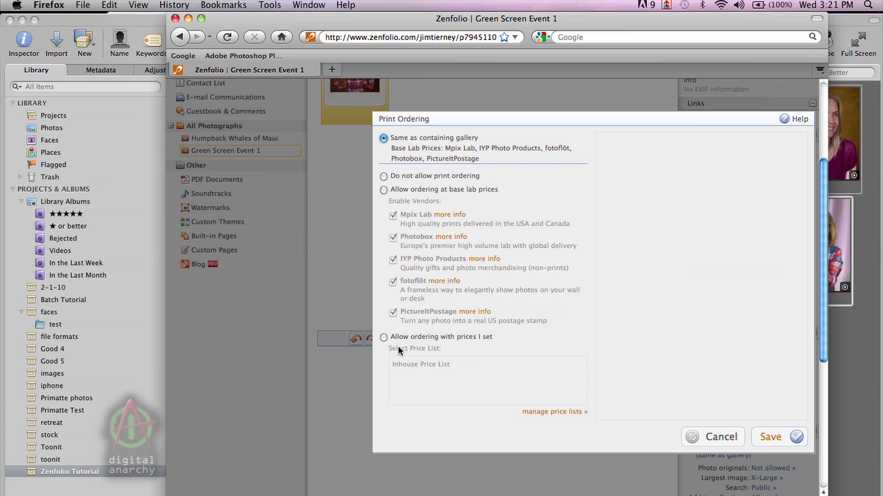
pyautogui.click(399, 337)
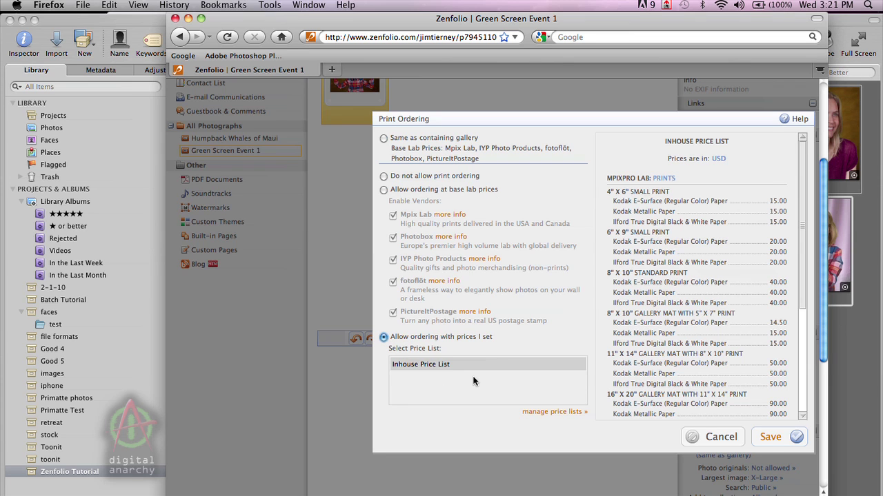
pyautogui.click(774, 436)
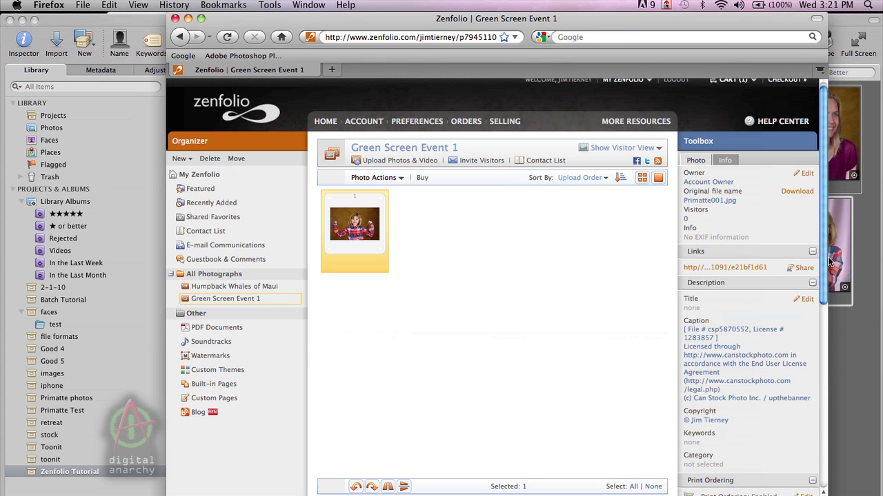
# - Review the seven photos, including the gold and pink keyed portraits, in Green Screen Event 1
pyautogui.moveTo(378, 235)
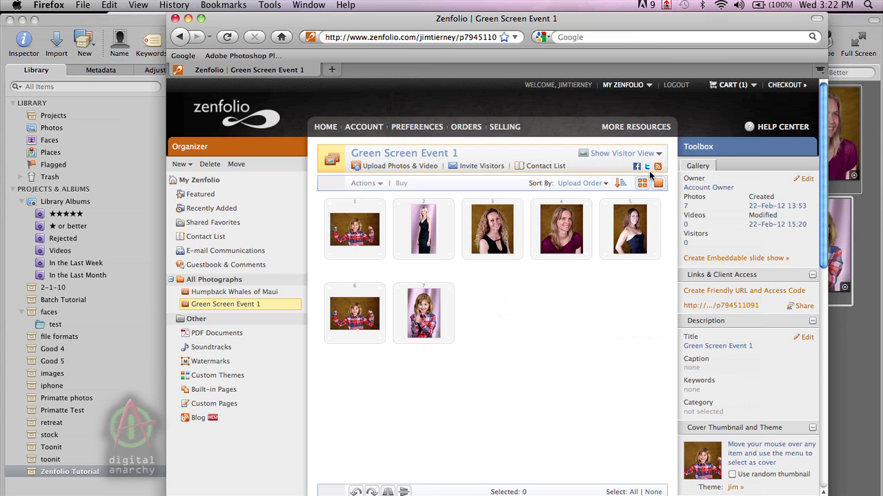
pyautogui.moveTo(647, 152)
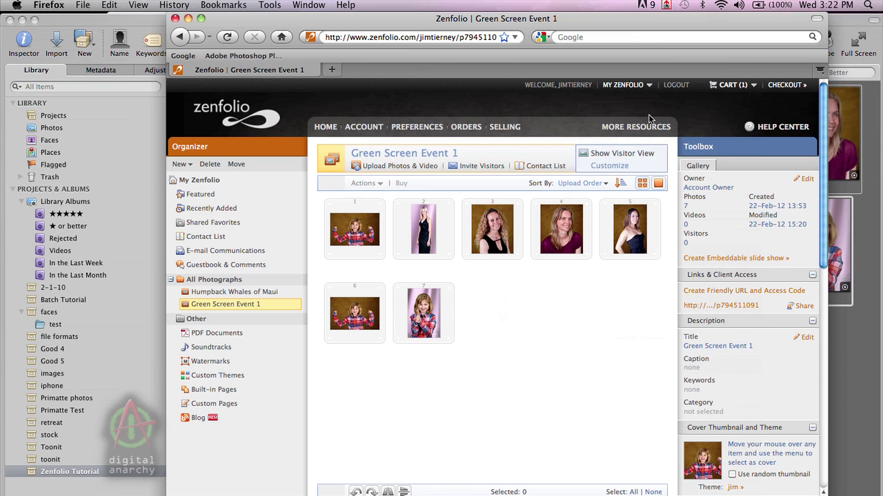